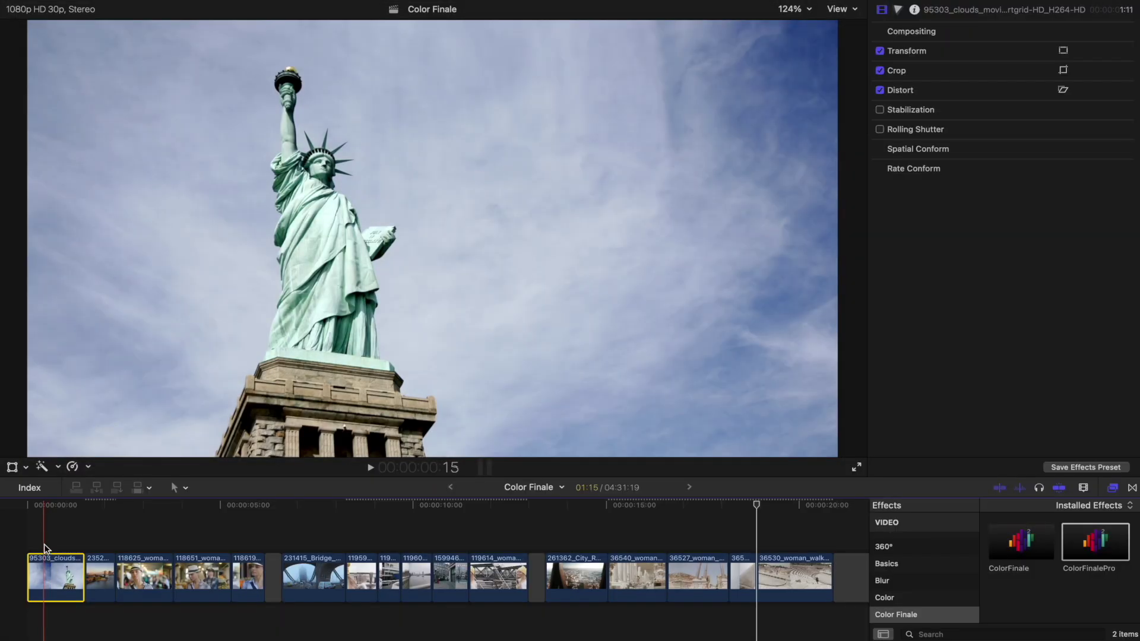
Step: Apply Color Finale Pro to the first five clips and auto-expose the woman-in-hat clip from her face
left_click_drag(43, 531, 266, 596)
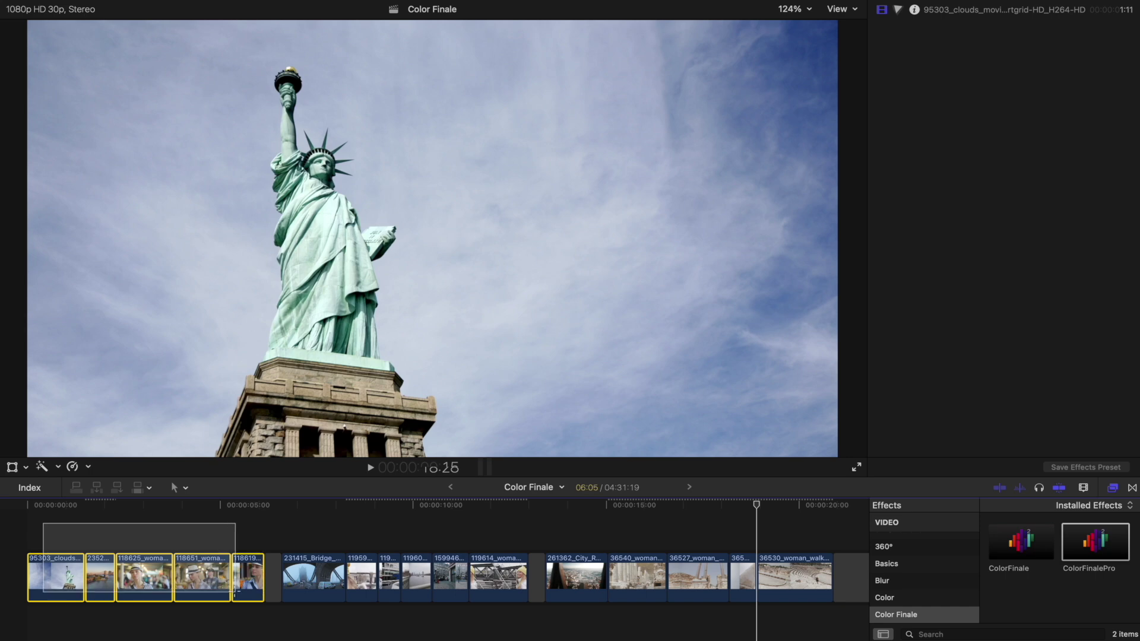
double_click(1089, 544)
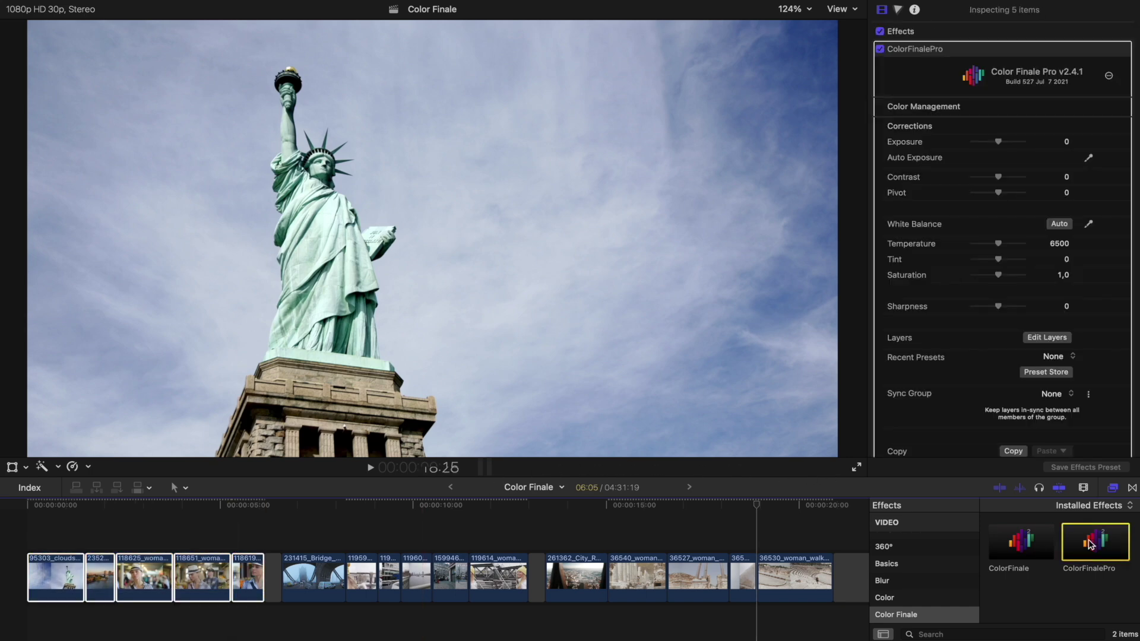
left_click(137, 520)
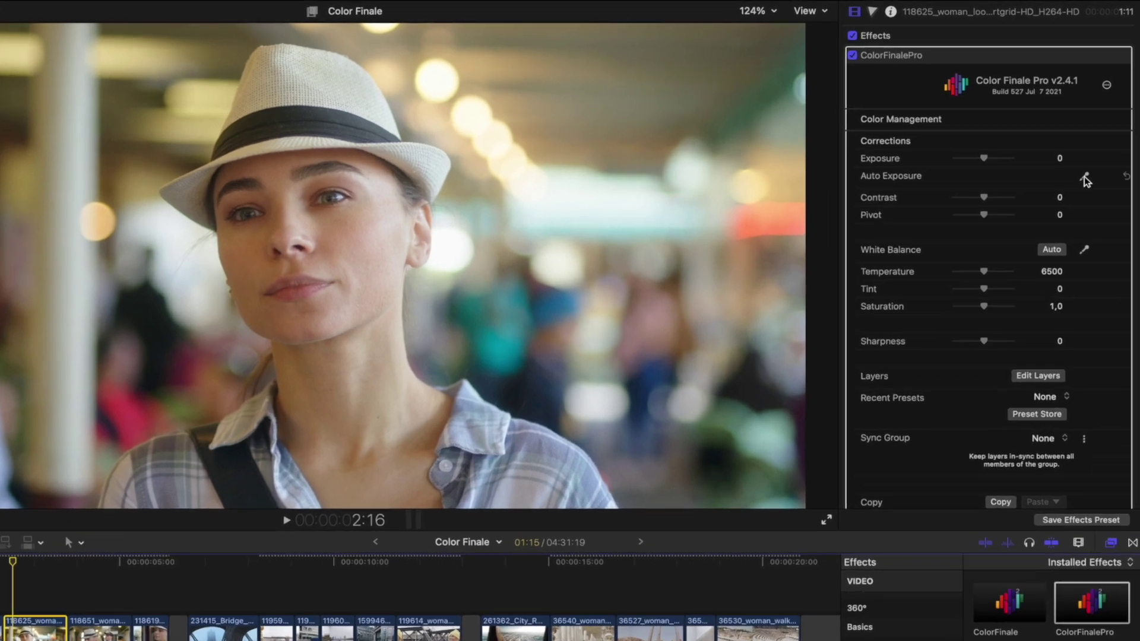
left_click(1088, 157)
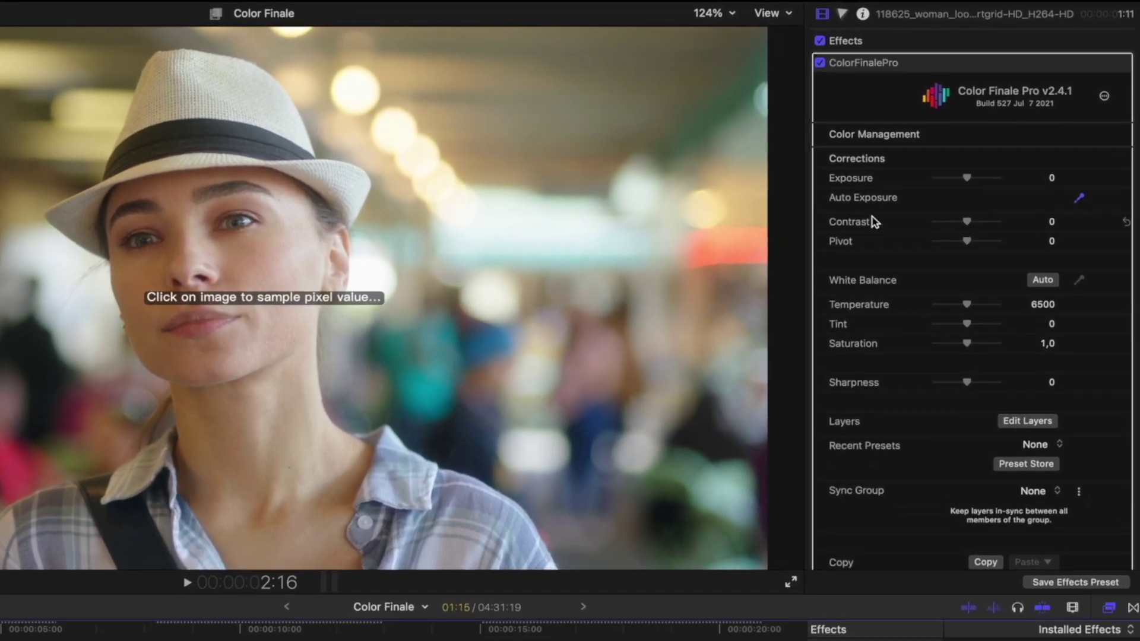
left_click(197, 246)
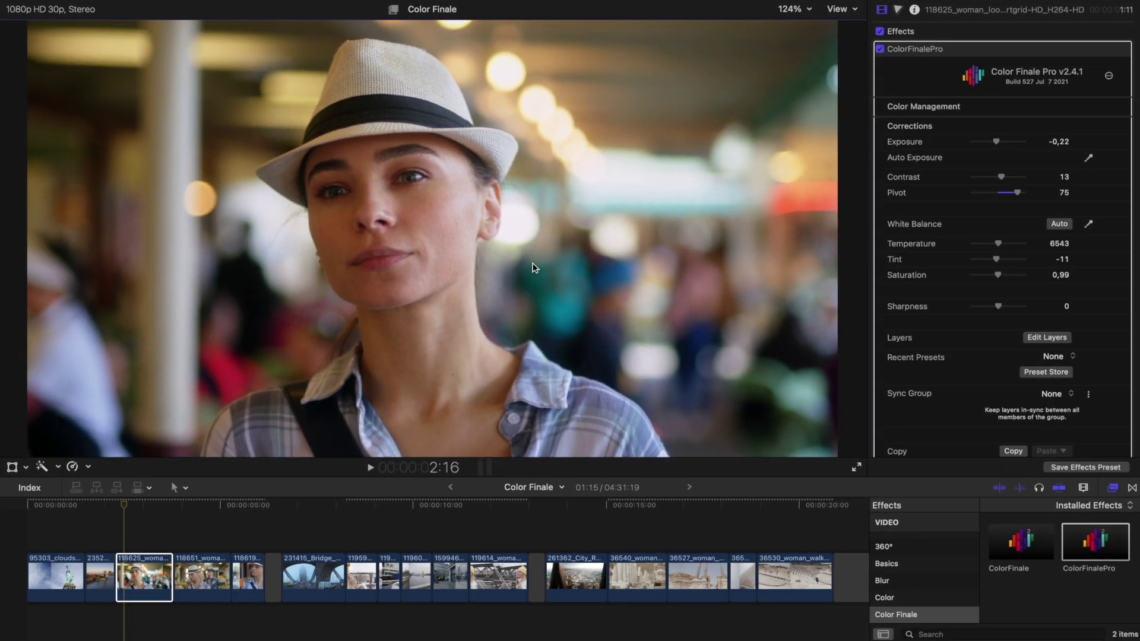
Step: On the next clip, show RGB parade scopes, raise exposure and contrast, and lower temperature
key("Down")
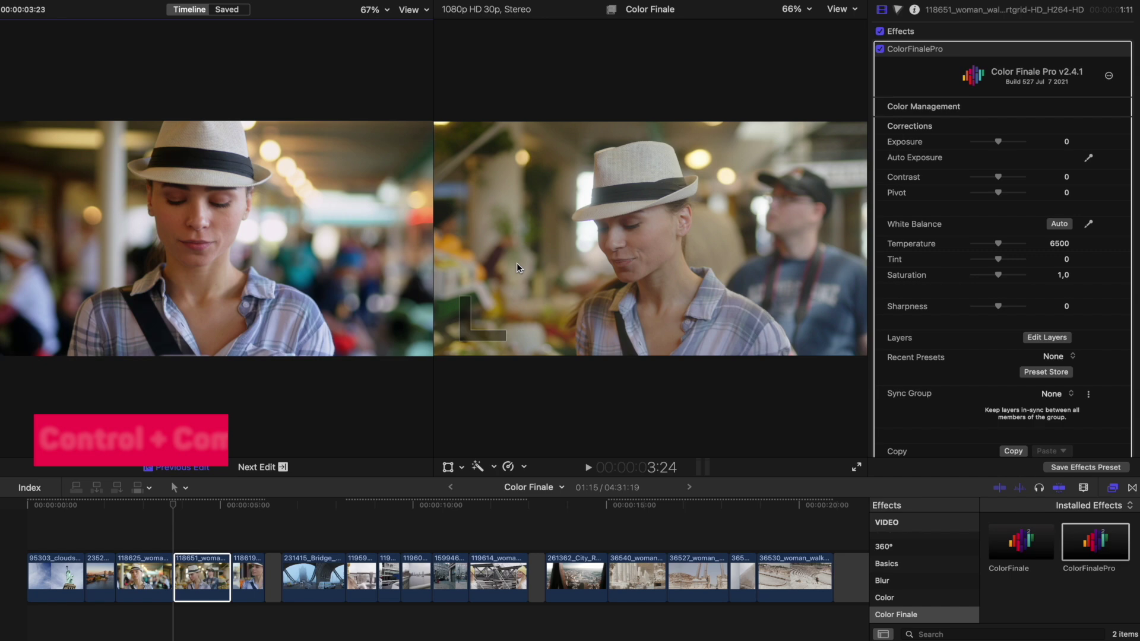
key("ctrl+super+6")
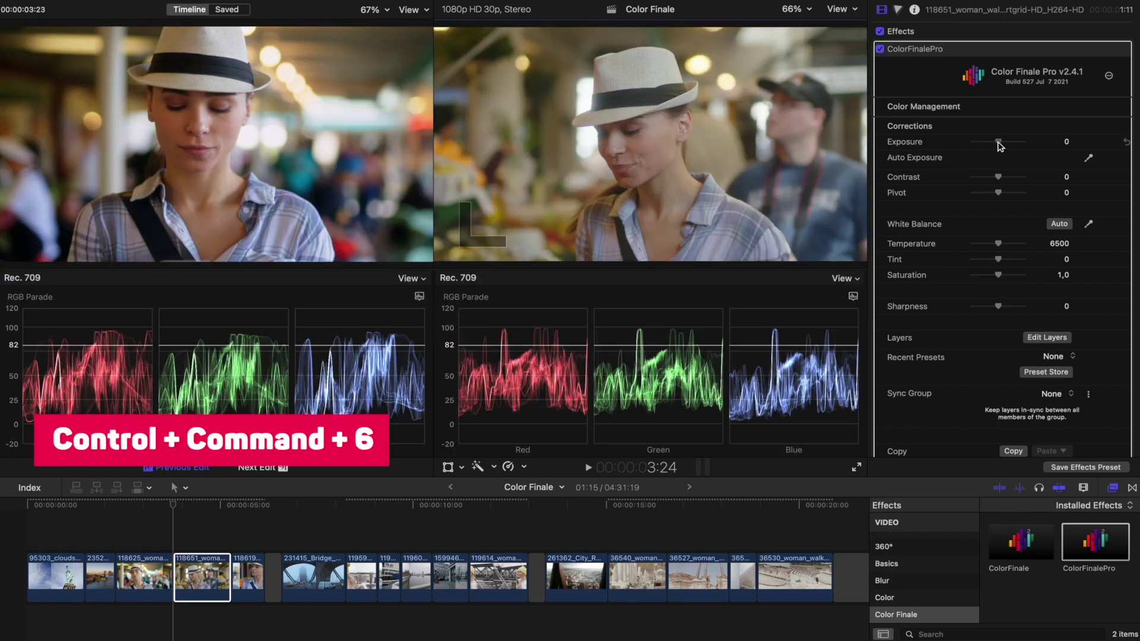
left_click_drag(999, 143, 994, 197)
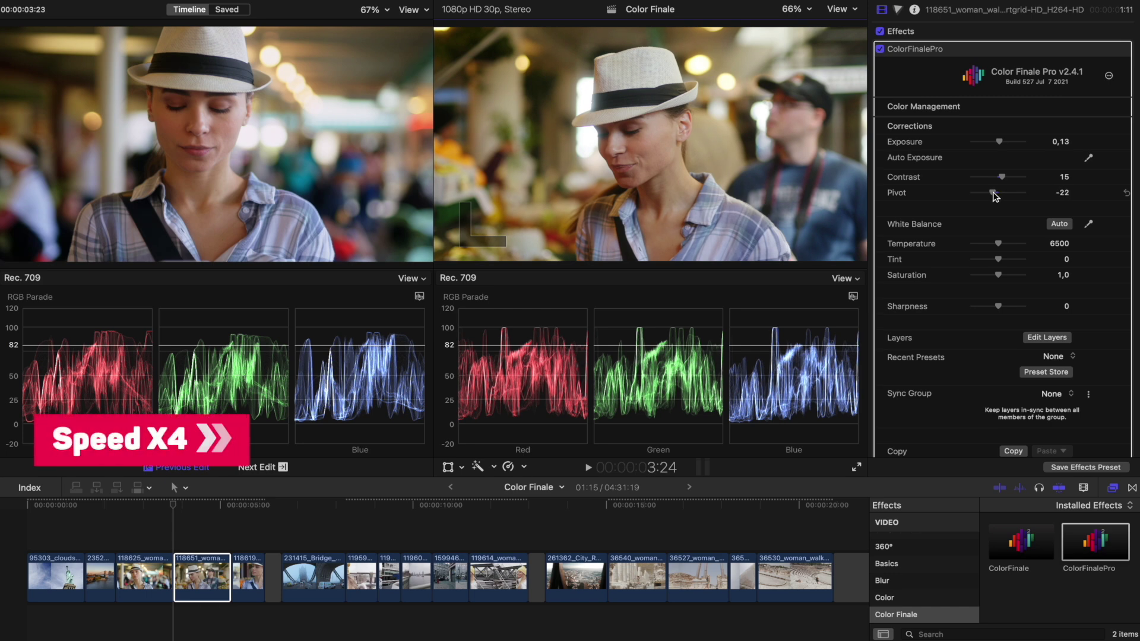
left_click_drag(999, 246, 995, 246)
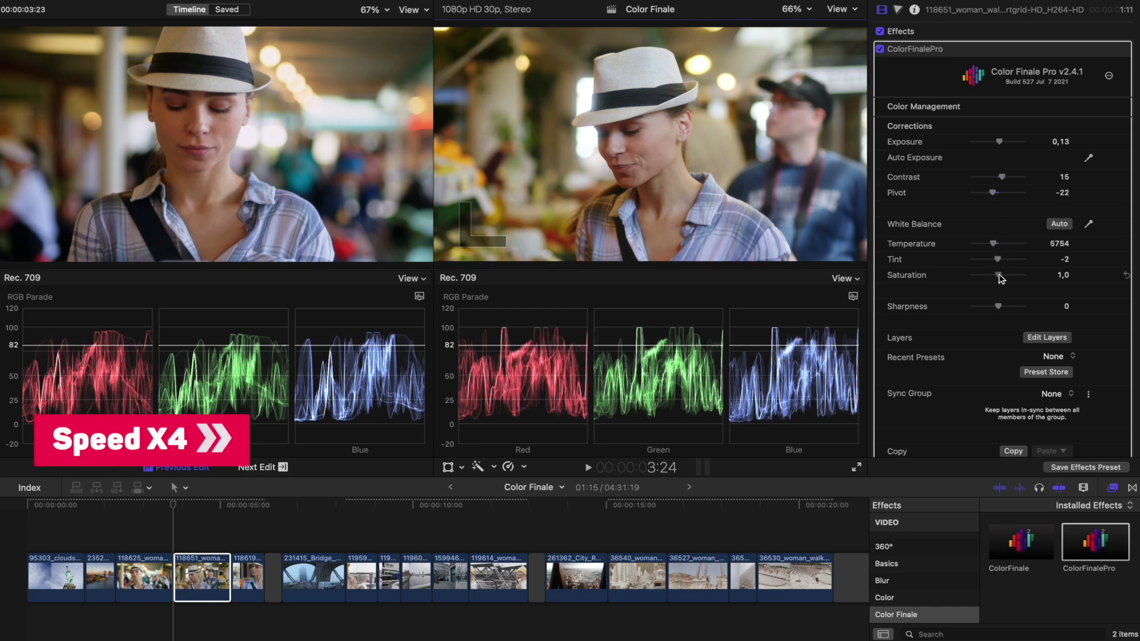
Step: On clip 118619, darken exposure and raise the colour temperature
key("Down")
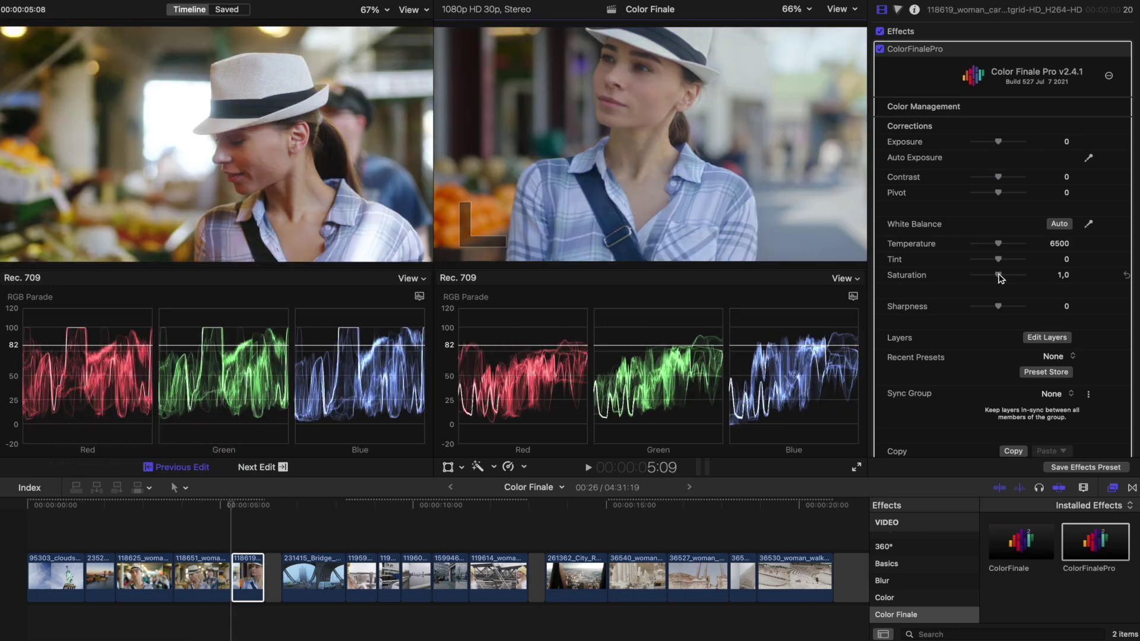
left_click_drag(1000, 144, 1004, 181)
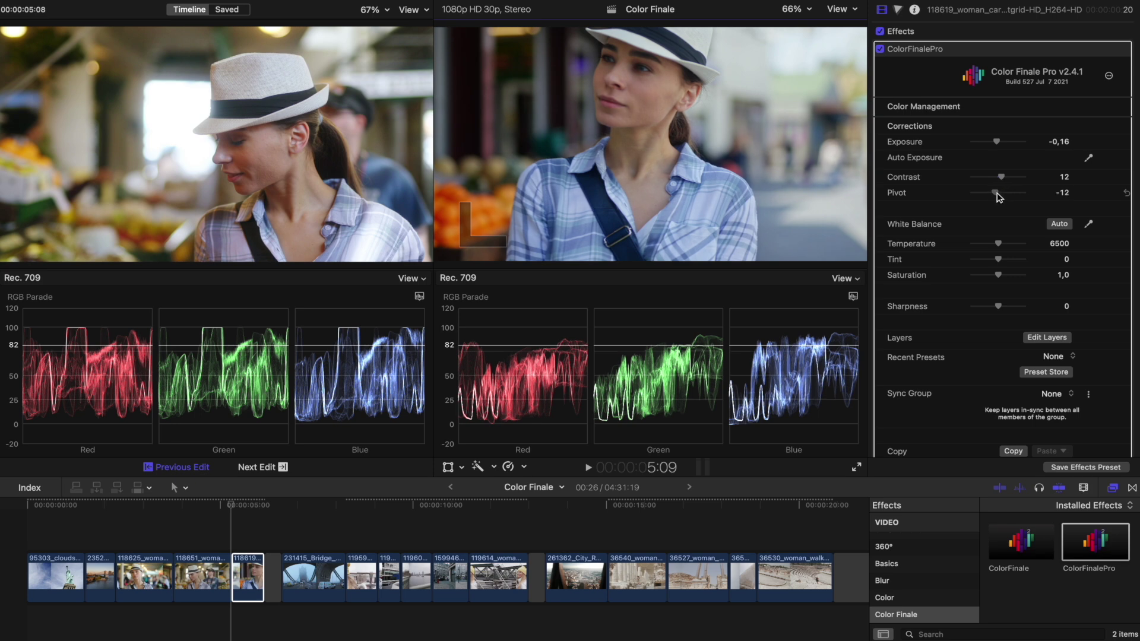
left_click_drag(1000, 246, 1008, 246)
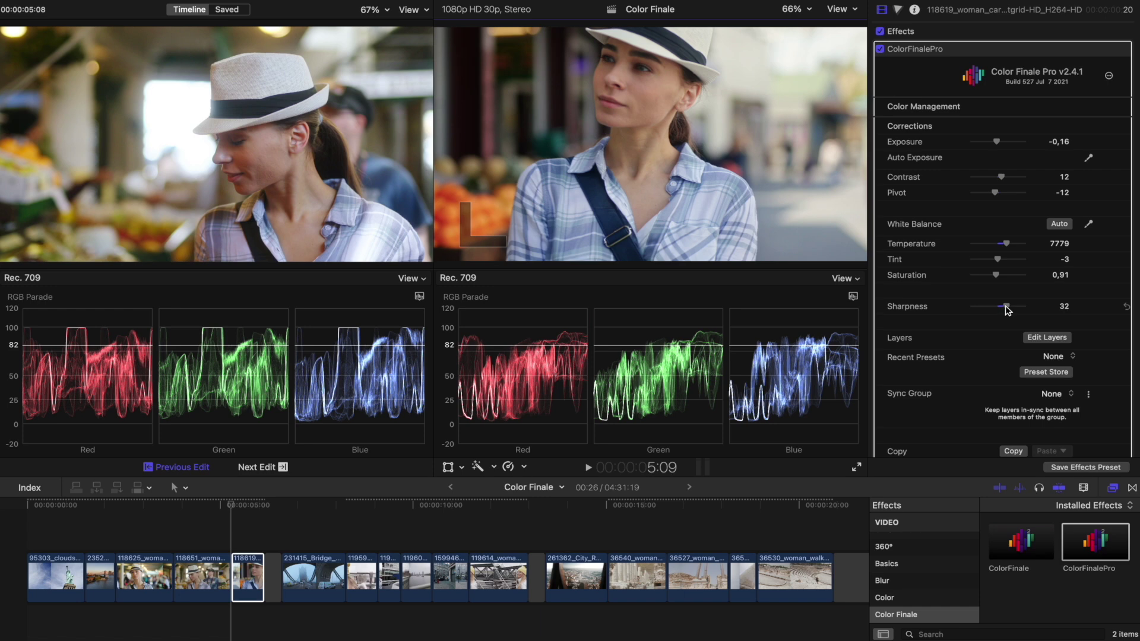
Step: Switch both the left and right scopes to luma waveforms
left_click(845, 278)
left_click(801, 363)
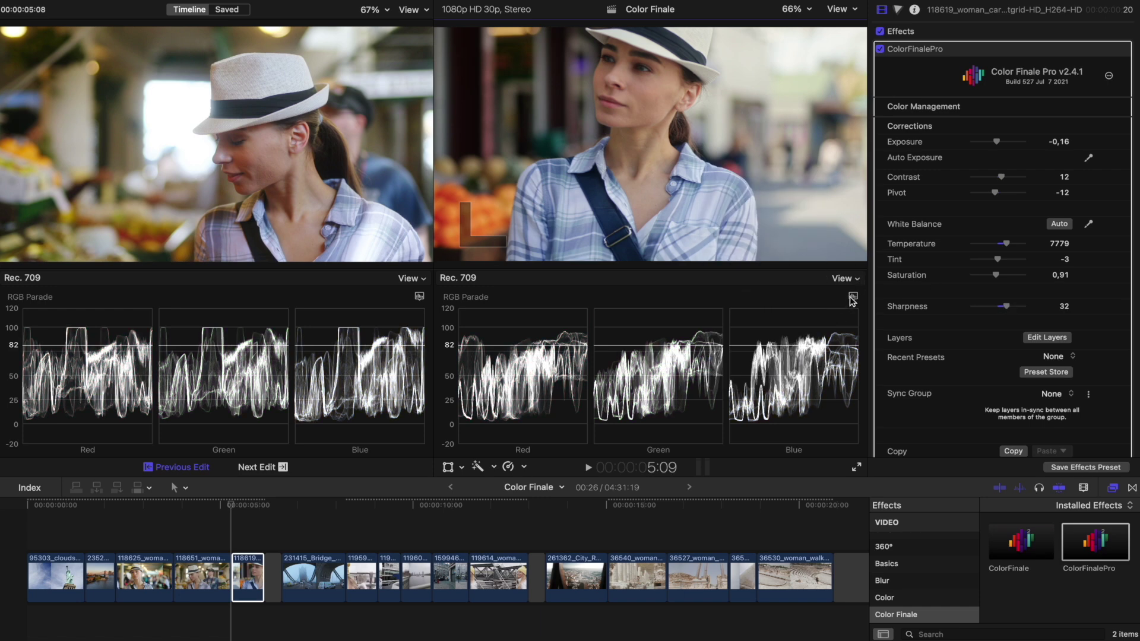
left_click(854, 296)
left_click(877, 437)
left_click(411, 278)
left_click(446, 445)
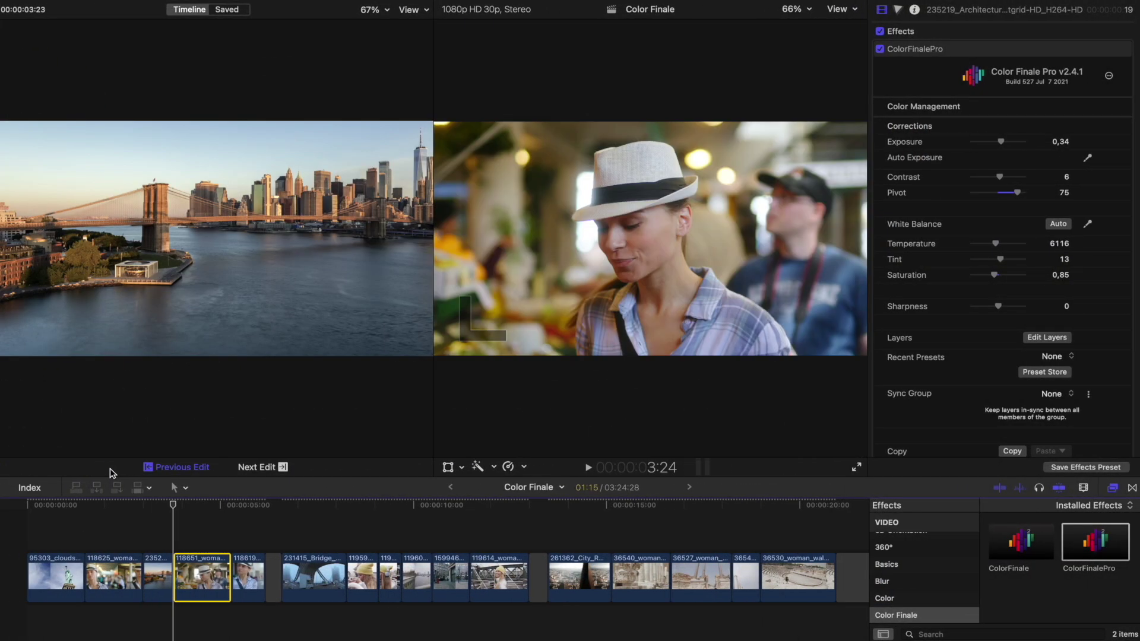
Step: Step through the later clips' grades, then reselect the woman-in-hat clip 118625
key("Down")
key("Down")
key("Down")
key("Down")
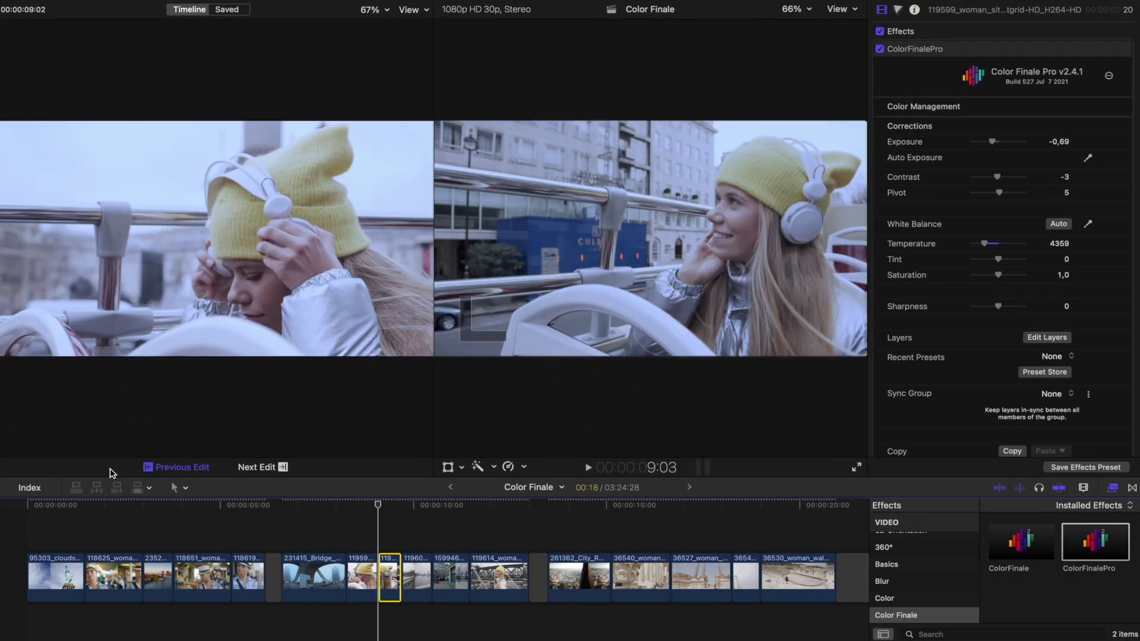
key("Down")
key("Down")
key("Down")
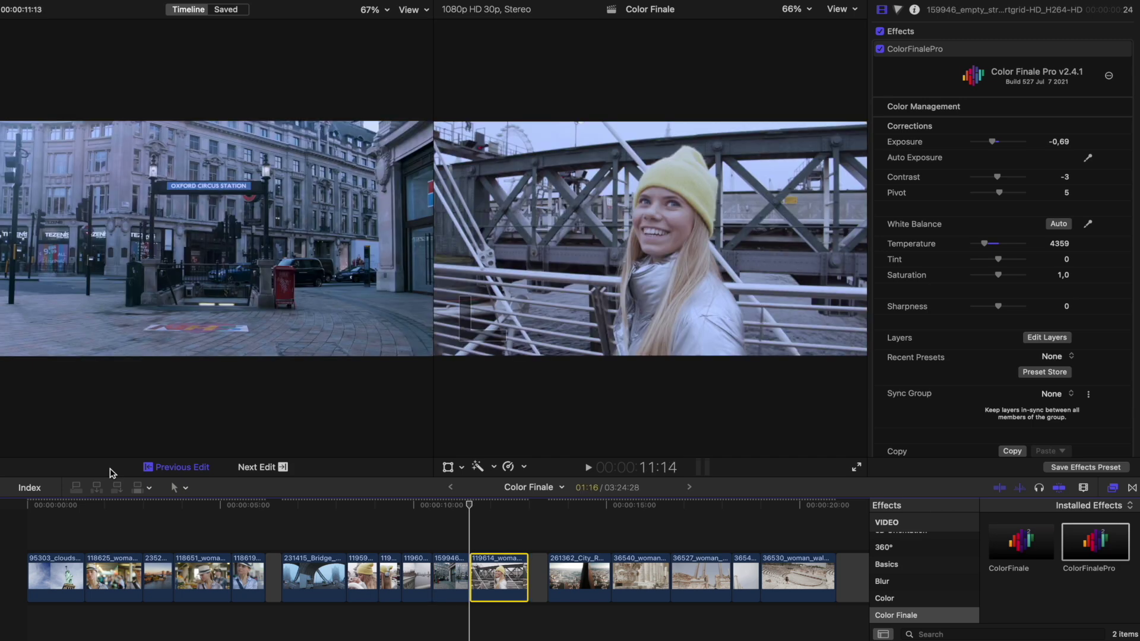
key("Down")
key("Down")
key("Down")
key("Down")
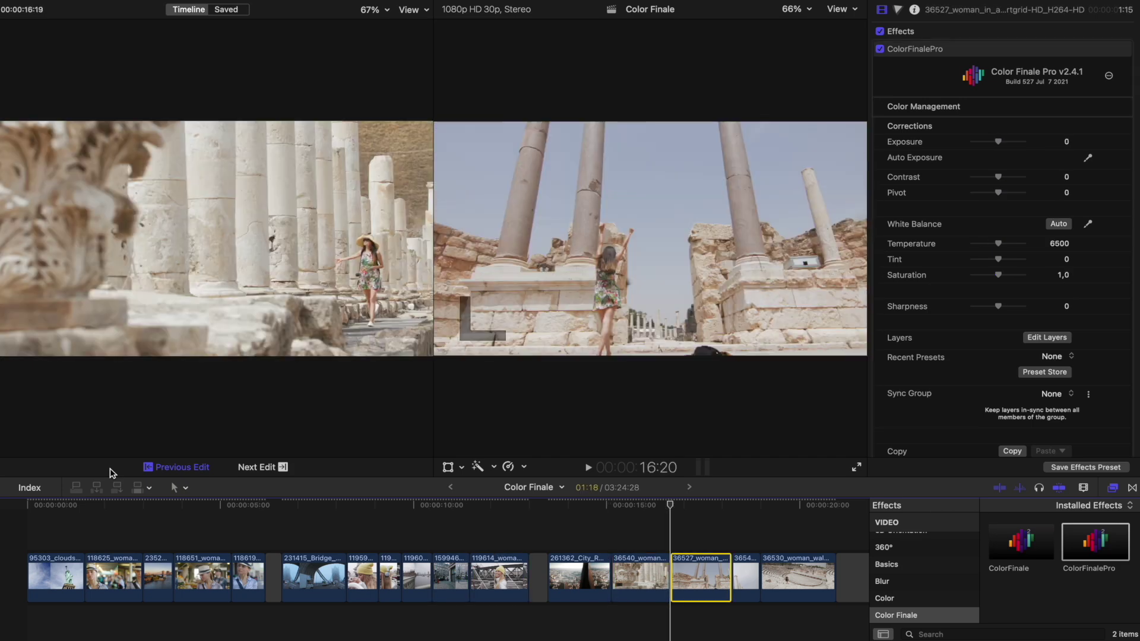
key("Down")
key("Down")
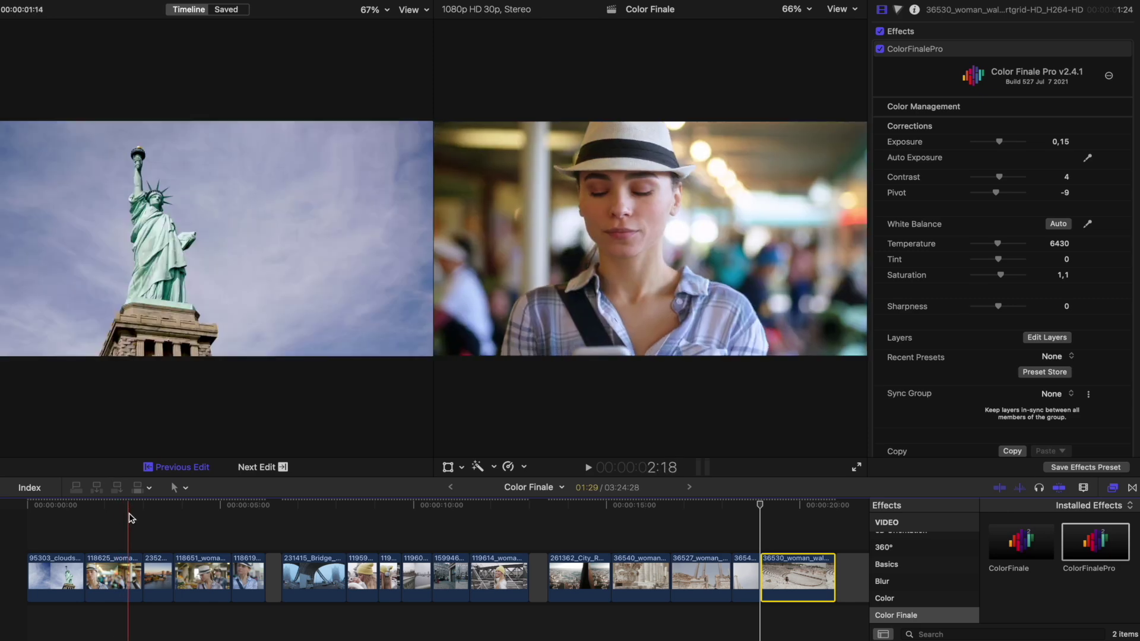
left_click(126, 535)
left_click(125, 579)
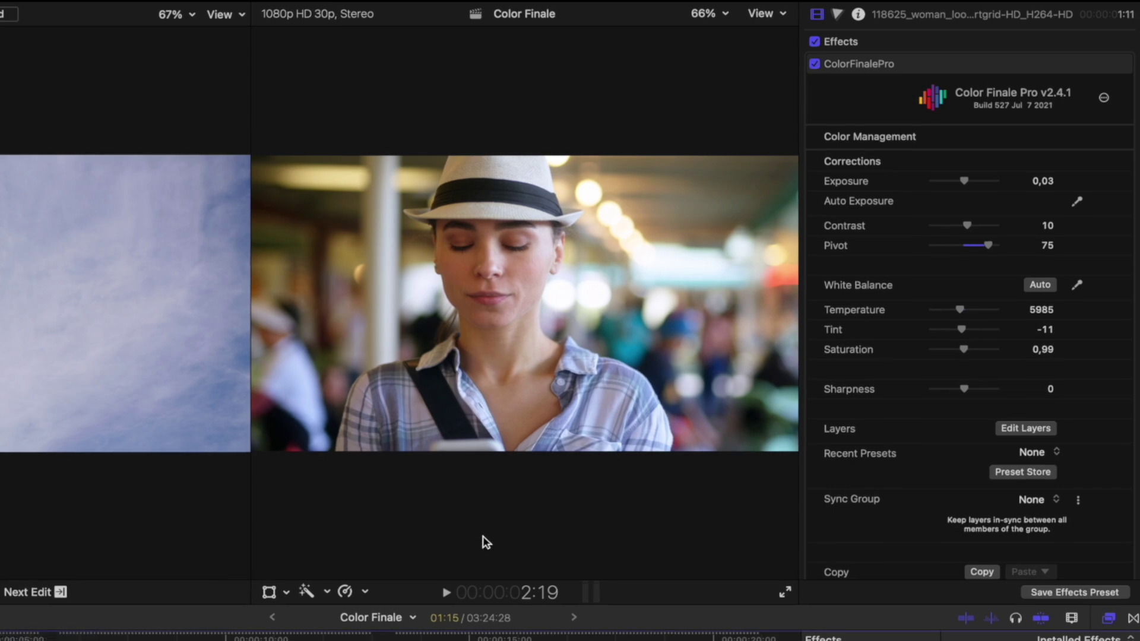
Step: Create a 'New York' sync group and assign the woman-in-hat clip to it
left_click(1079, 502)
left_click(1078, 517)
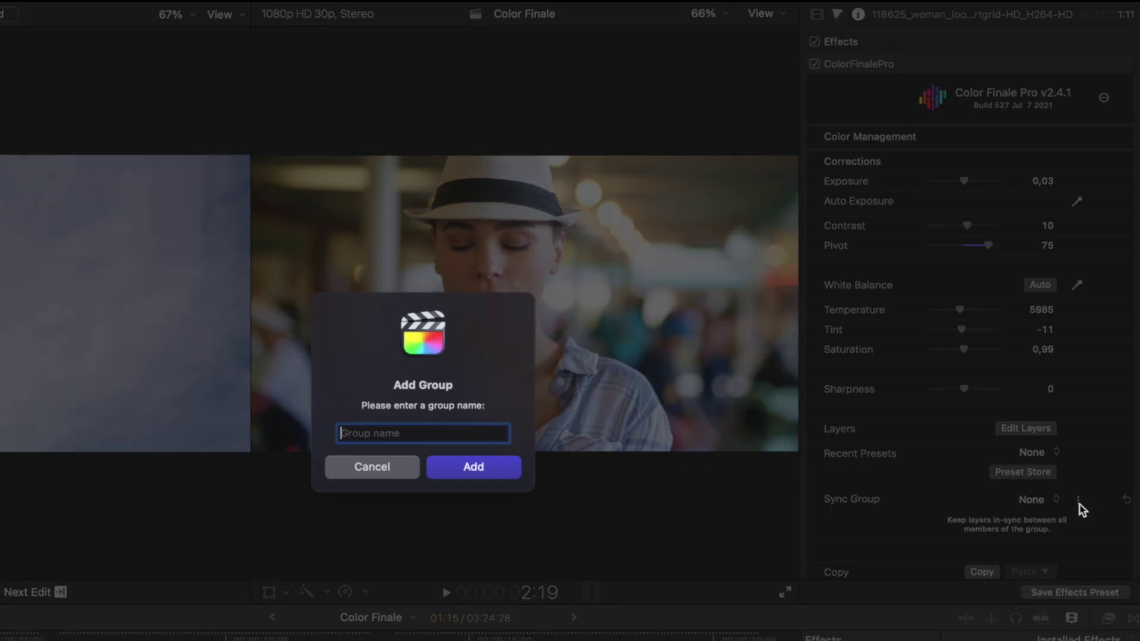
type("N")
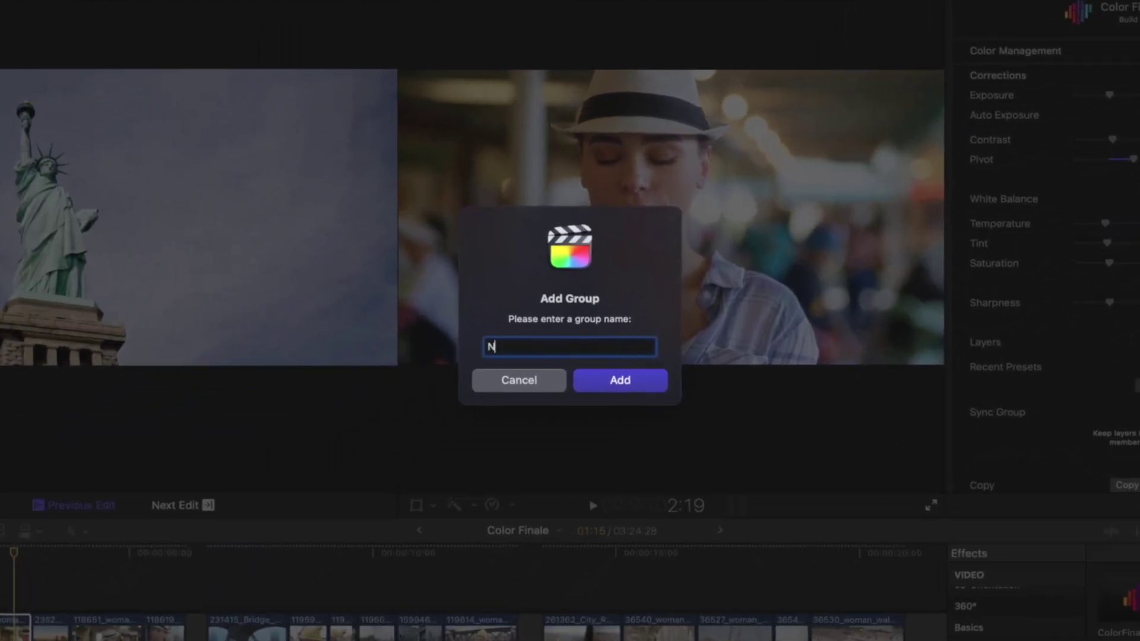
type("ew York")
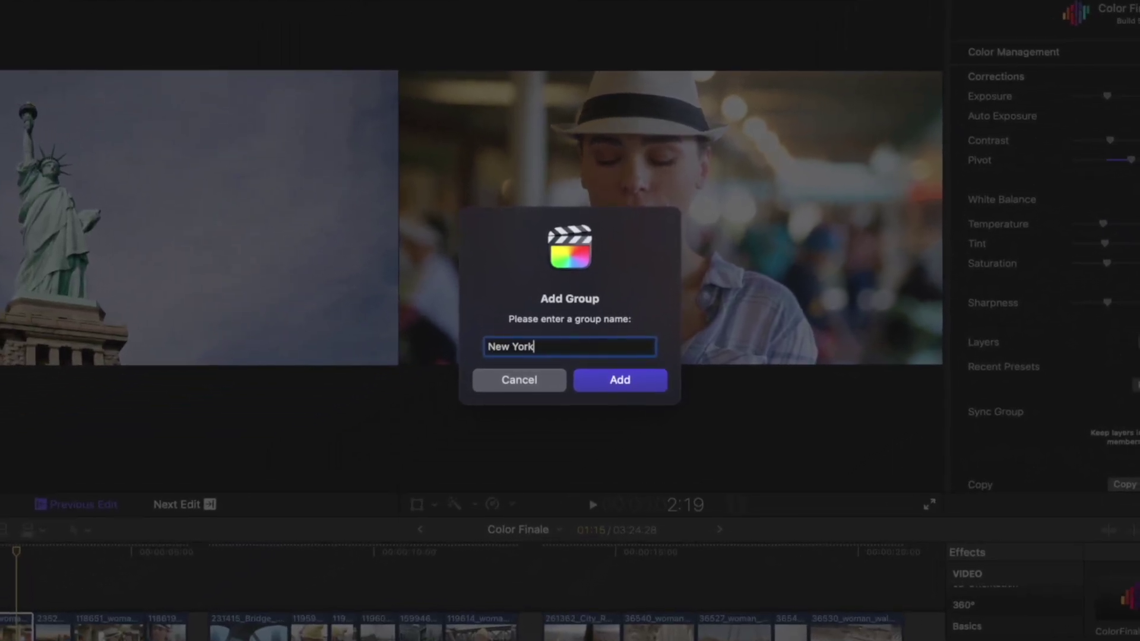
key("Return")
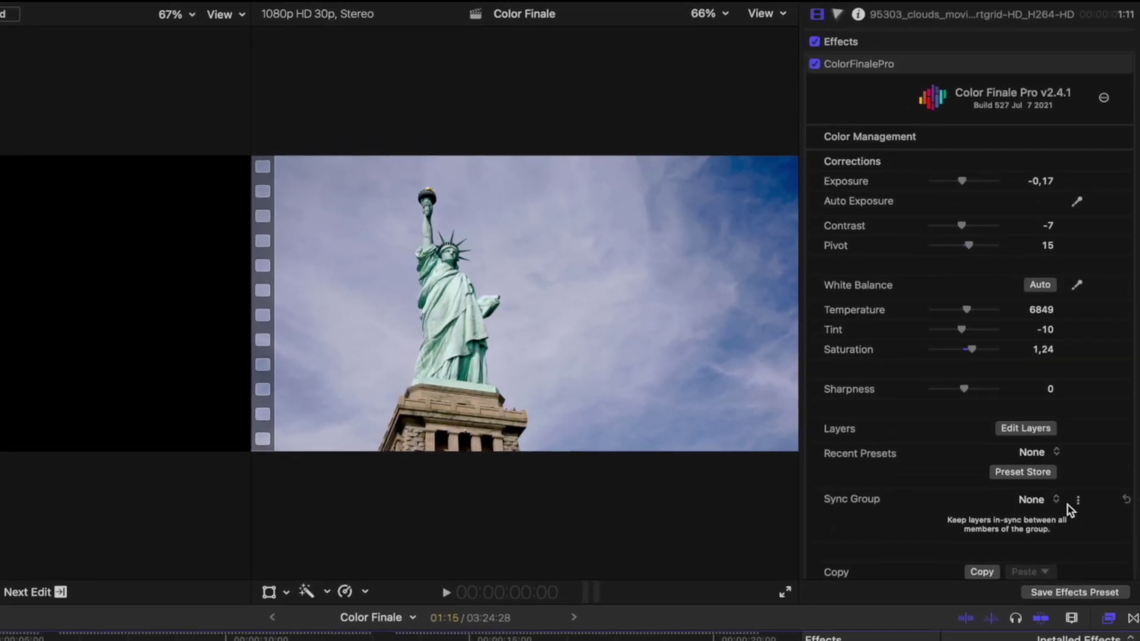
left_click(1058, 496)
left_click(1057, 520)
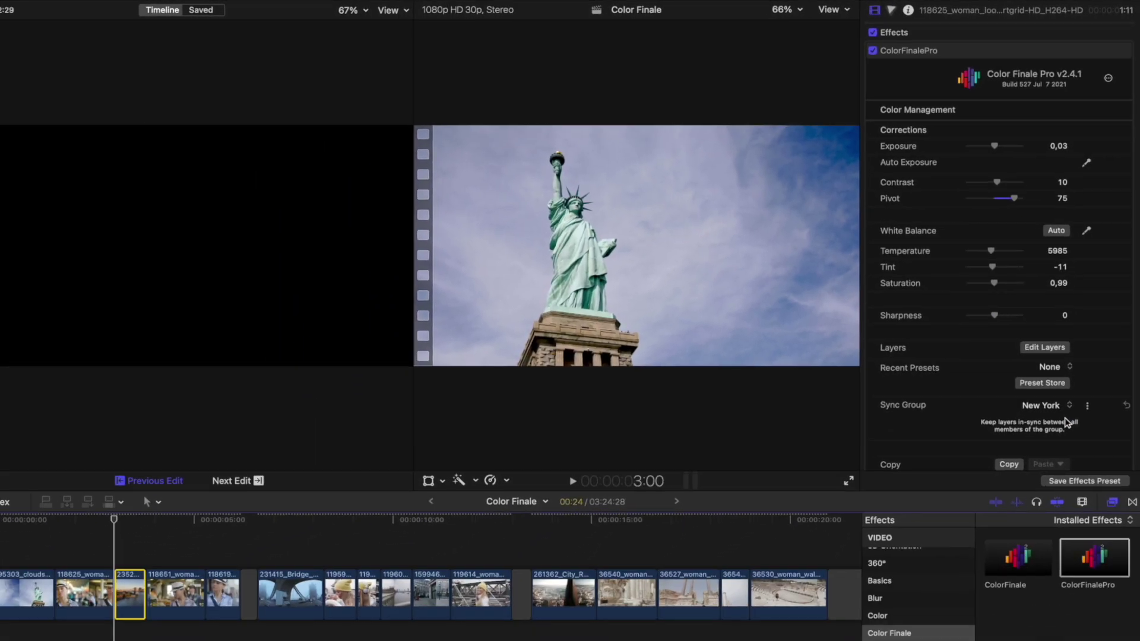
Step: Assign the next three New York clips to the New York sync group
key("Down")
left_click(1068, 396)
left_click(1061, 411)
key("Down")
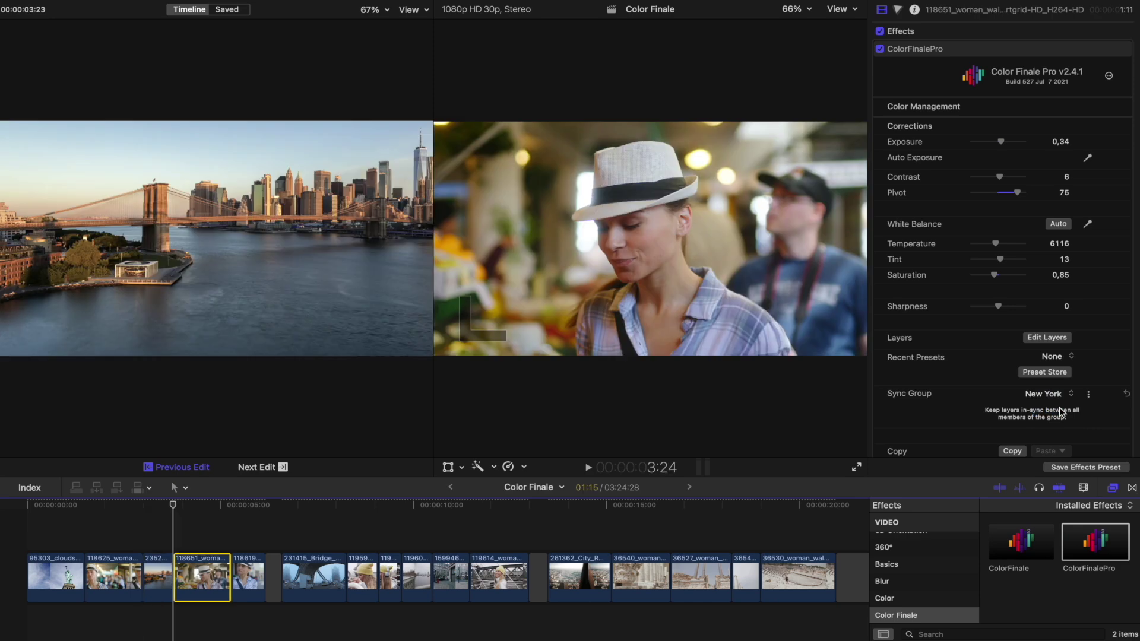
left_click(1062, 396)
key("Down")
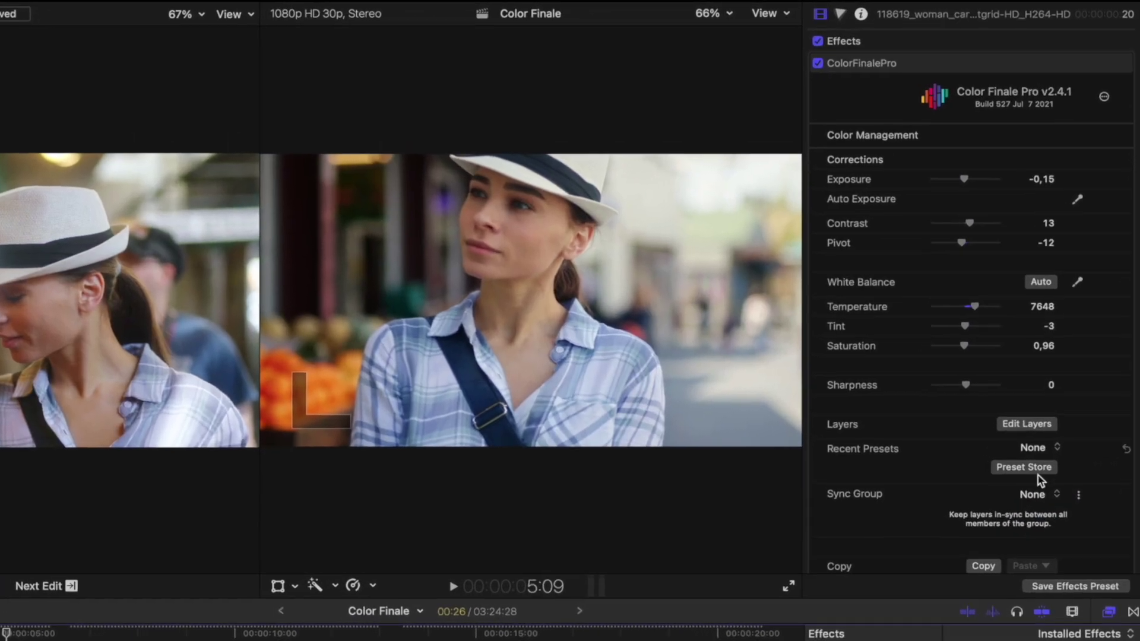
left_click(1026, 425)
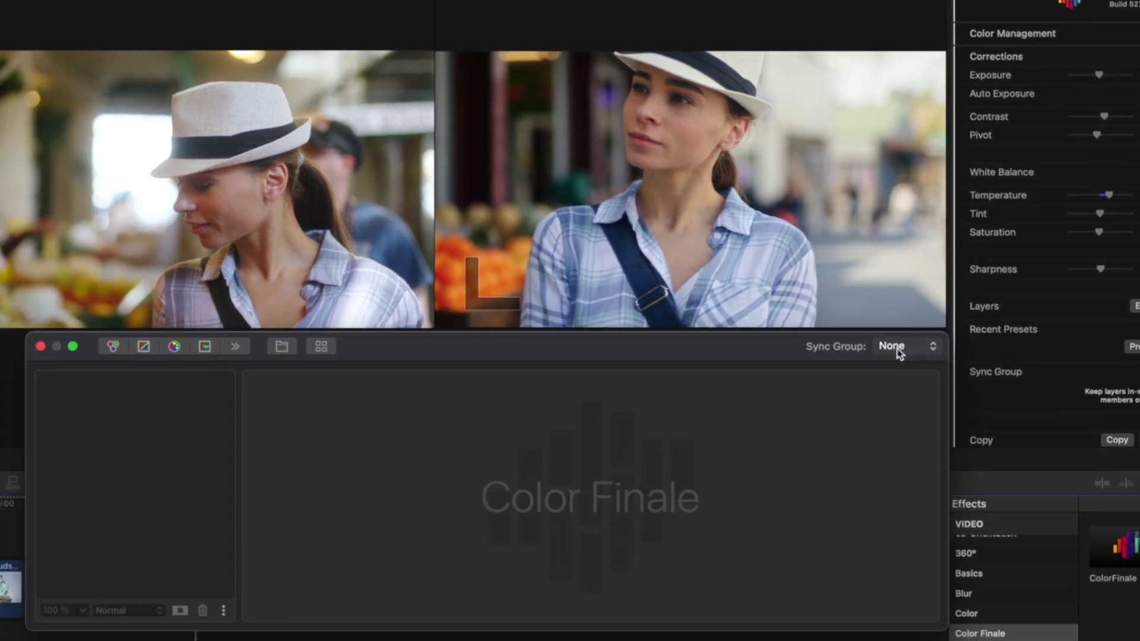
left_click(964, 311)
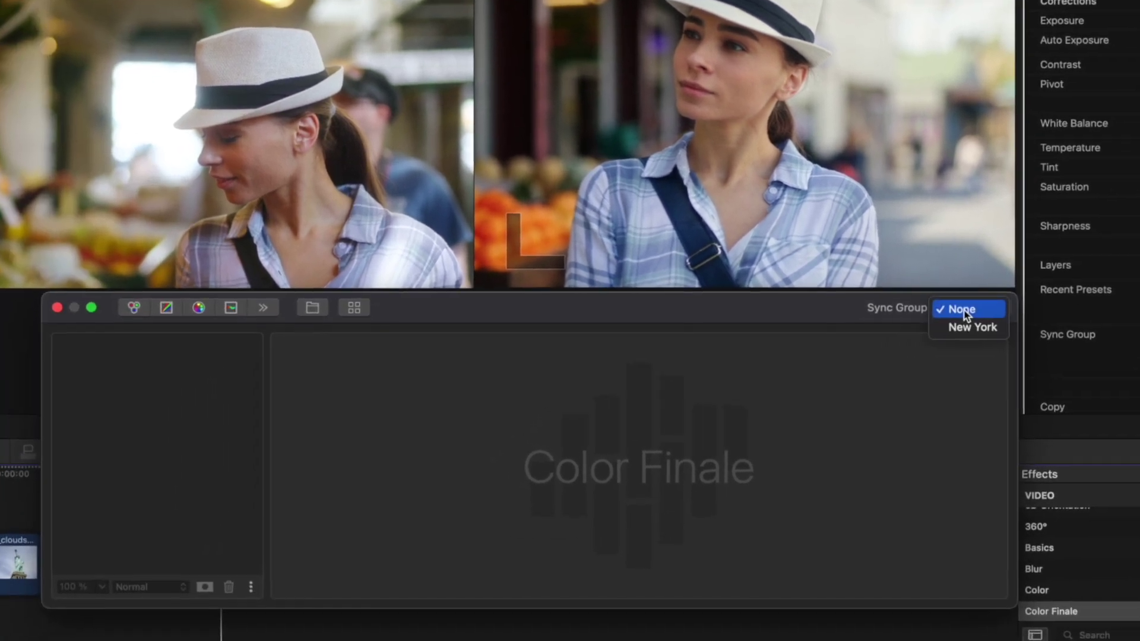
left_click(972, 325)
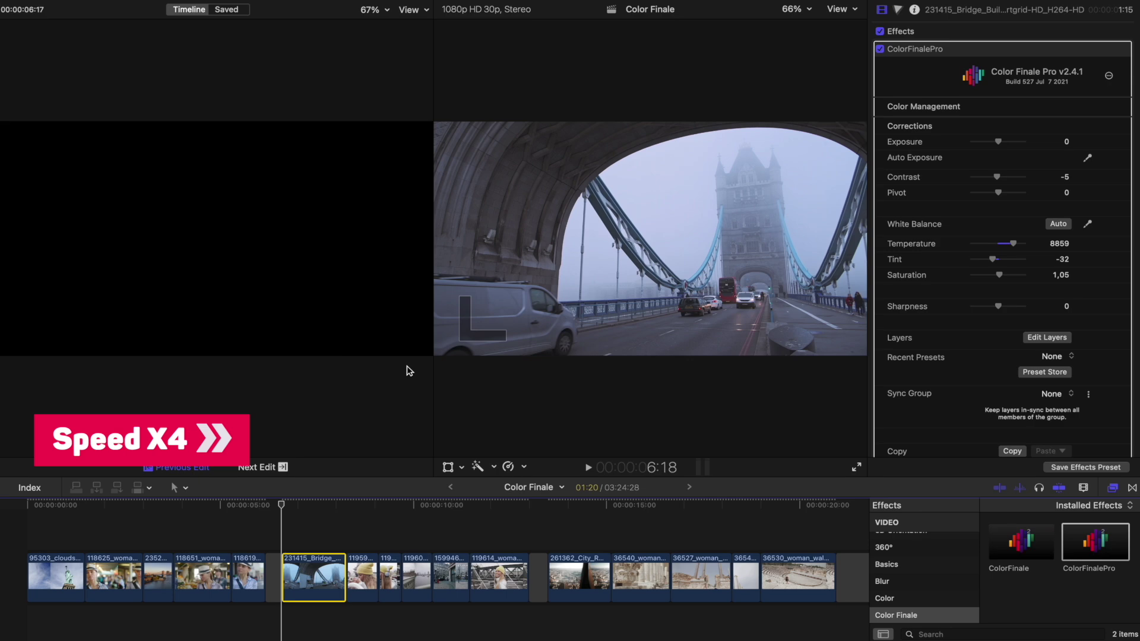
Step: Create a 'London' sync group and assign the London clips to it
left_click(1088, 394)
left_click(1056, 407)
type("London")
key("Return")
key("Down")
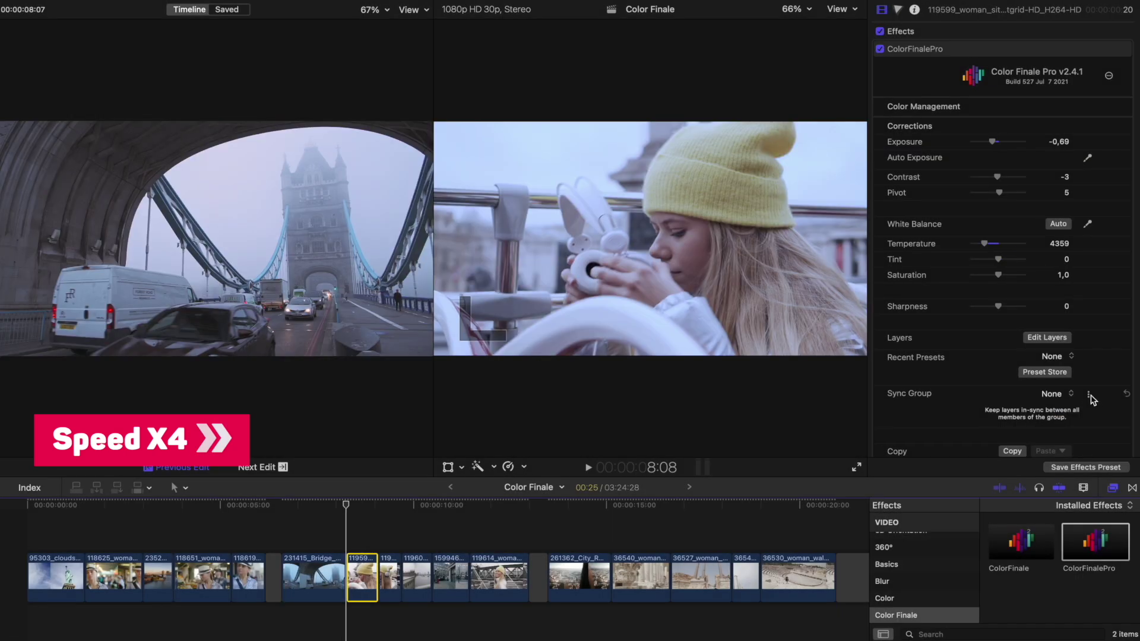
left_click(1088, 393)
left_click(1059, 408)
Step: Create a 'Rome' sync group starting at the Rome aerial clip and assign the following Rome clip
key("Down")
key("Down")
key("Down")
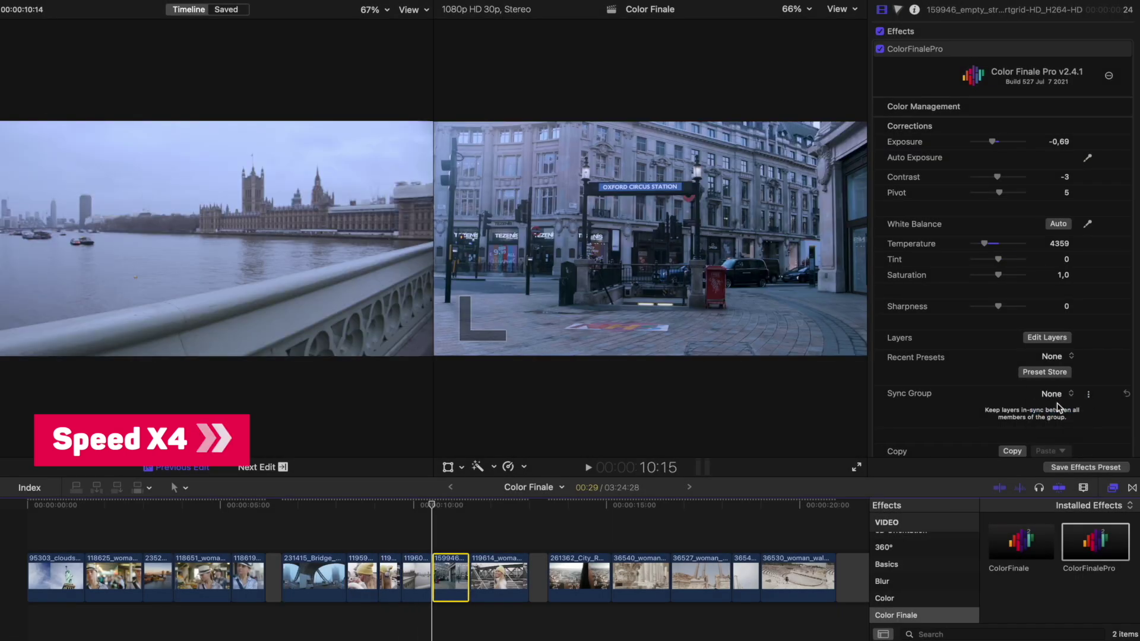
key("Down")
key("Down")
left_click(1087, 393)
left_click(1057, 407)
type("R")
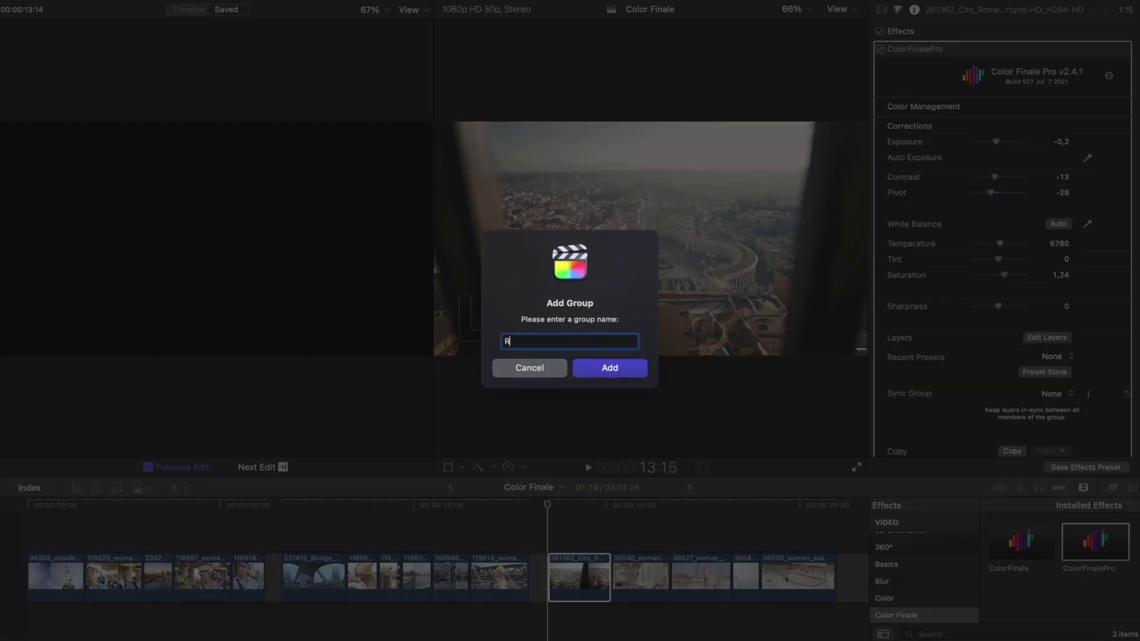
type("ome")
key("Down")
left_click(1056, 393)
left_click(1054, 436)
key("Down")
left_click(1058, 393)
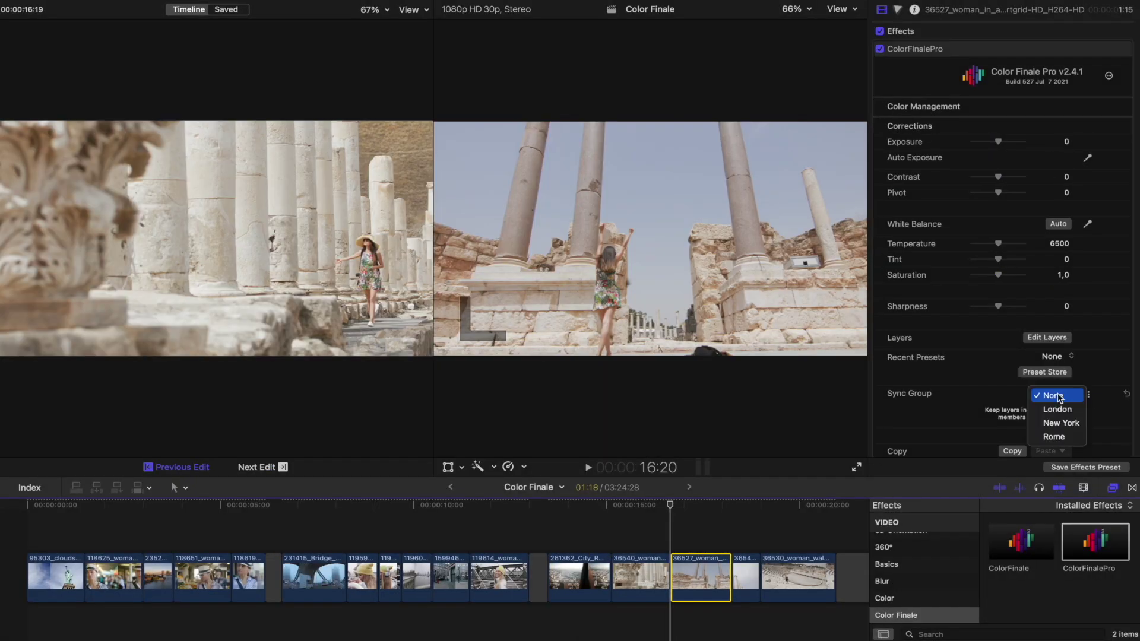
key("Down")
key("Down")
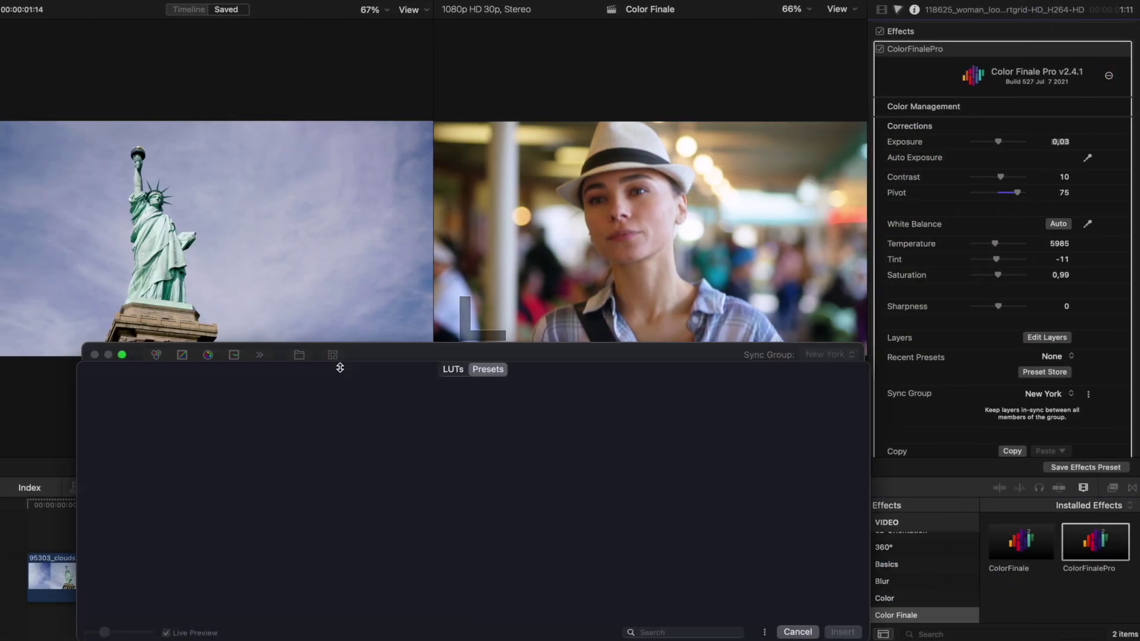
Step: Apply the New York preset to the New York group and review its layers
double_click(470, 440)
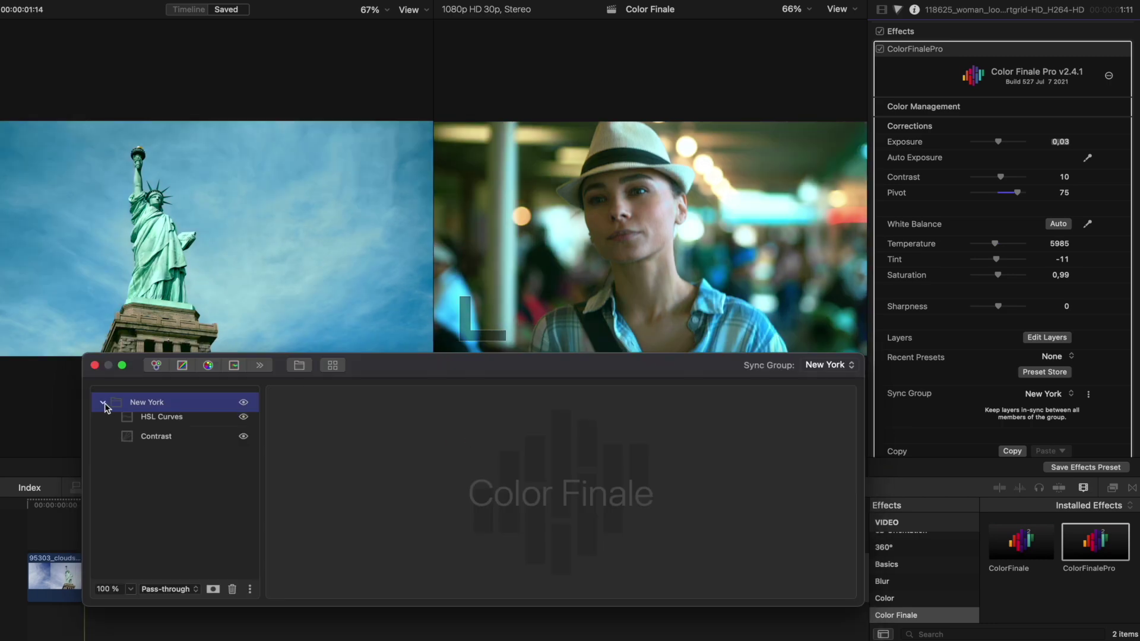
key("Down")
key("Down")
key("Down")
key("Down")
key("Down")
left_click(95, 365)
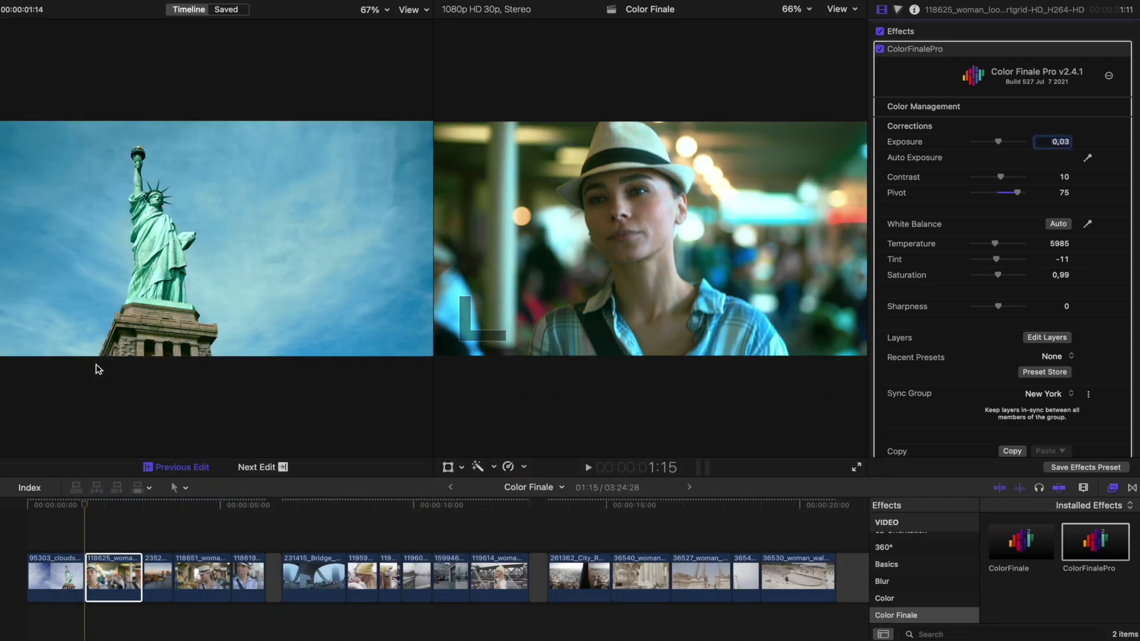
key("Down")
key("Down")
key("Down")
key("Down")
key("Down")
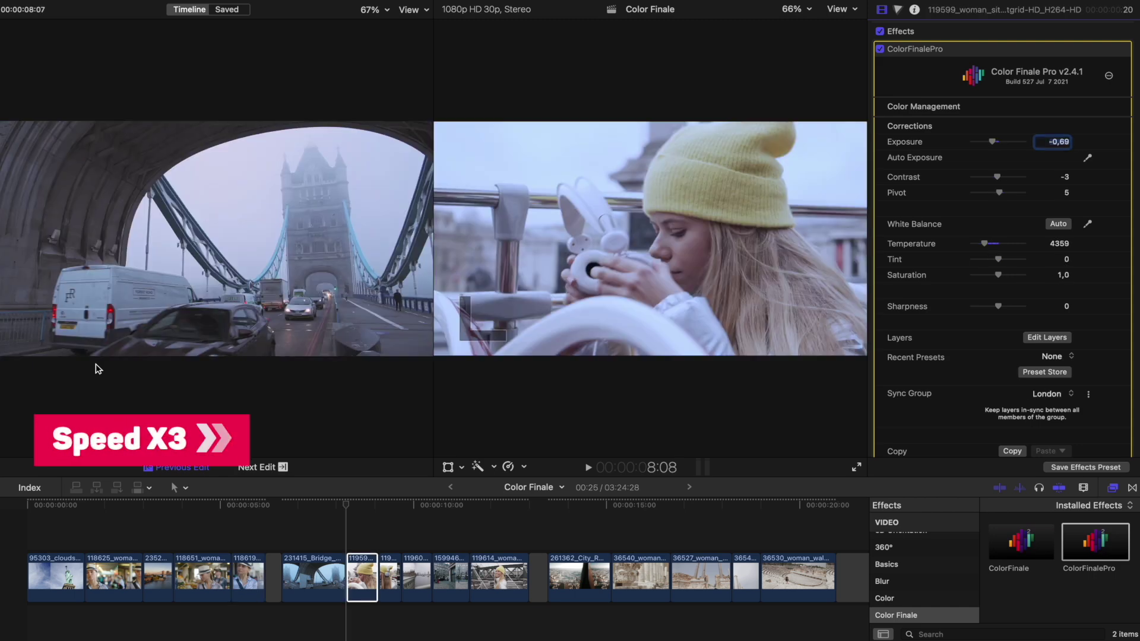
Step: Apply the London preset to the London group
left_click(1044, 372)
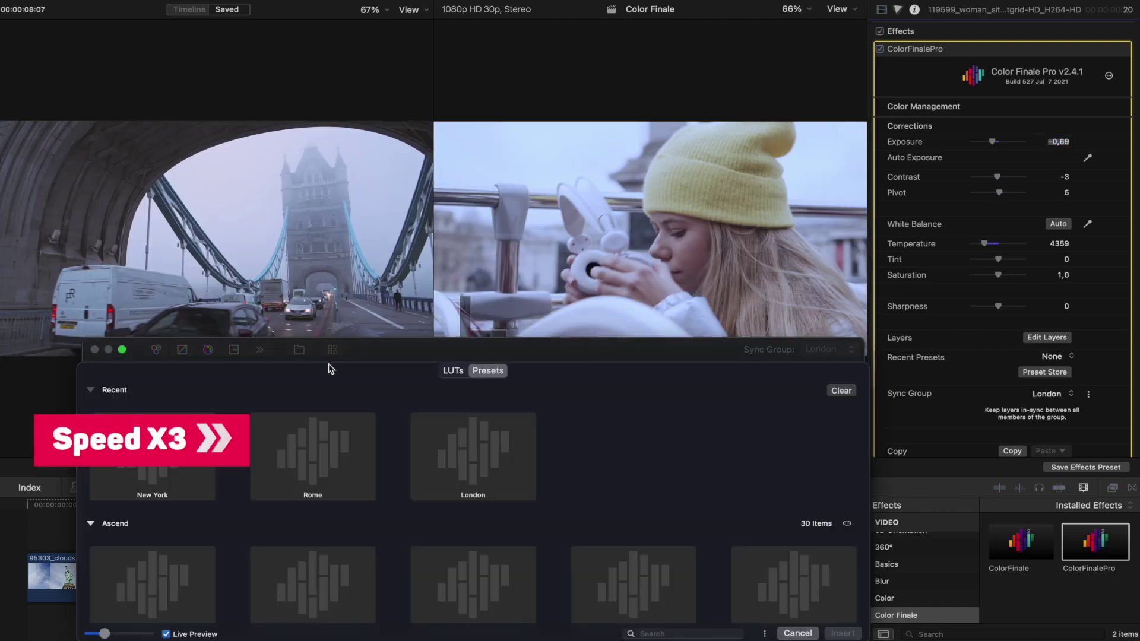
double_click(448, 439)
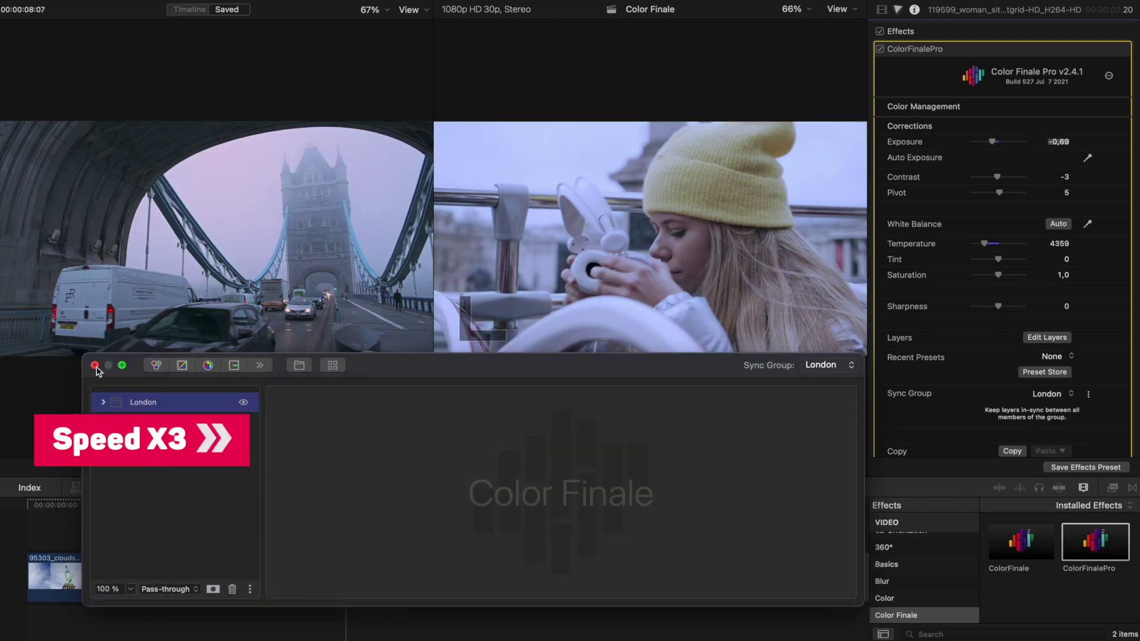
left_click(95, 366)
Step: Apply the Rome preset to a clip in the Rome group
key("Down")
key("Down")
key("Down")
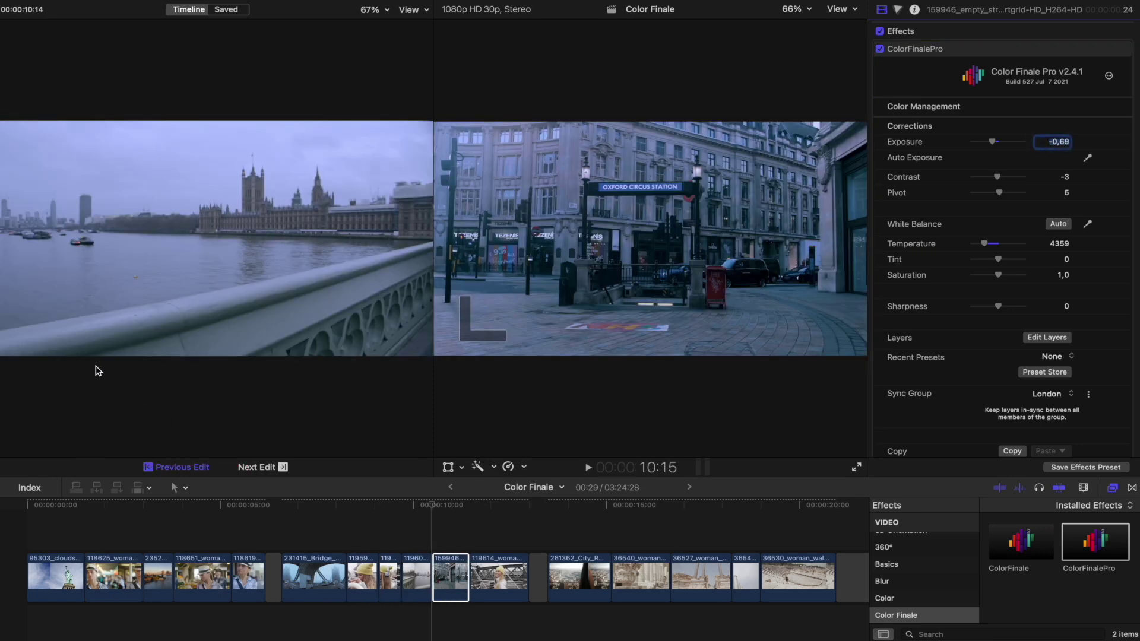
key("Down")
key("Down")
key("Down")
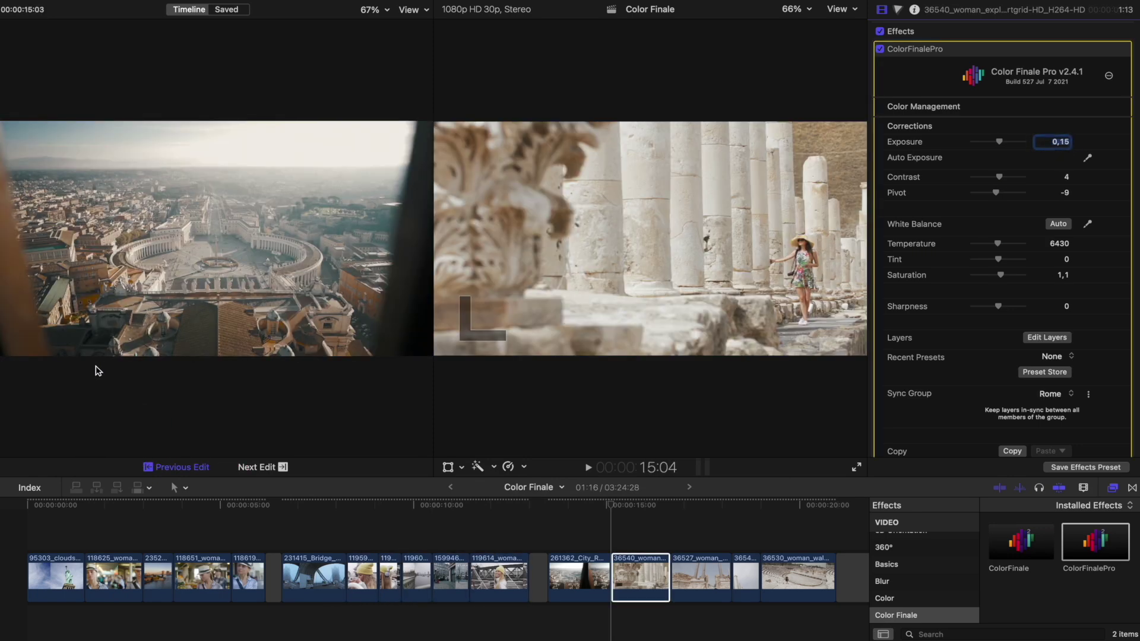
left_click(1047, 337)
left_click(333, 365)
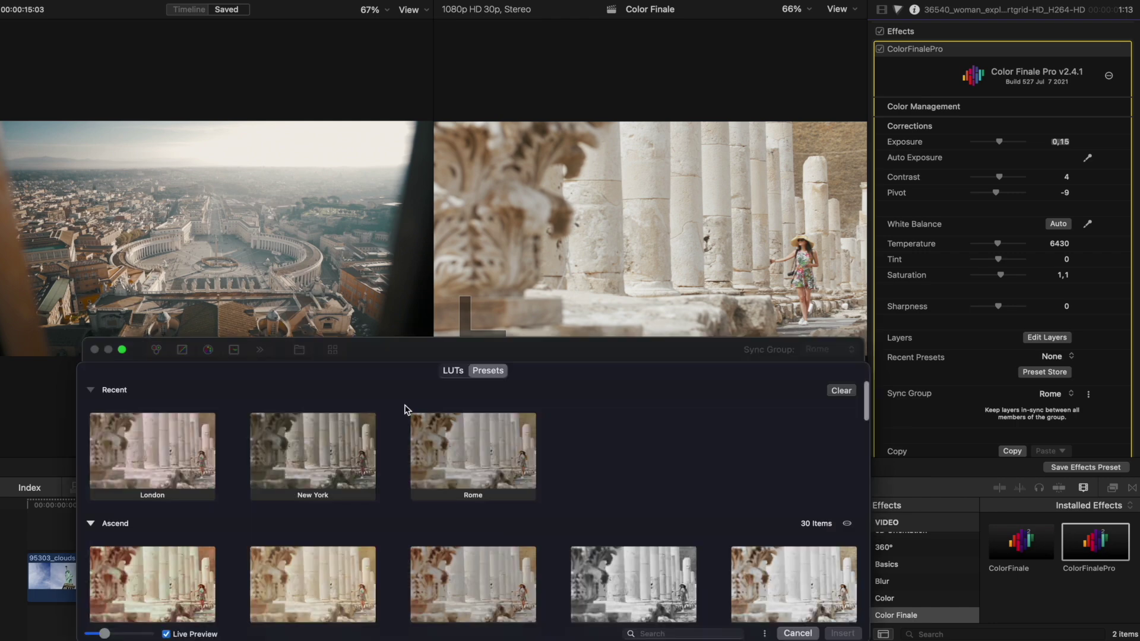
double_click(465, 446)
Step: Nudge the Rome Color Wheels layer's lift toward blue, then close the layers window
left_click(103, 405)
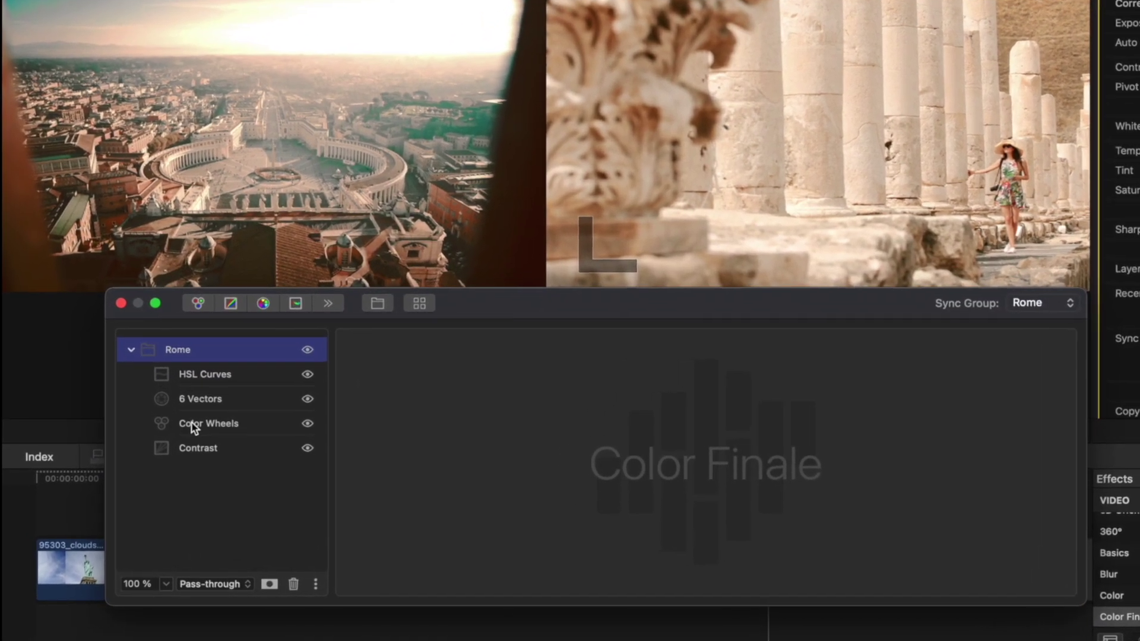
left_click(193, 424)
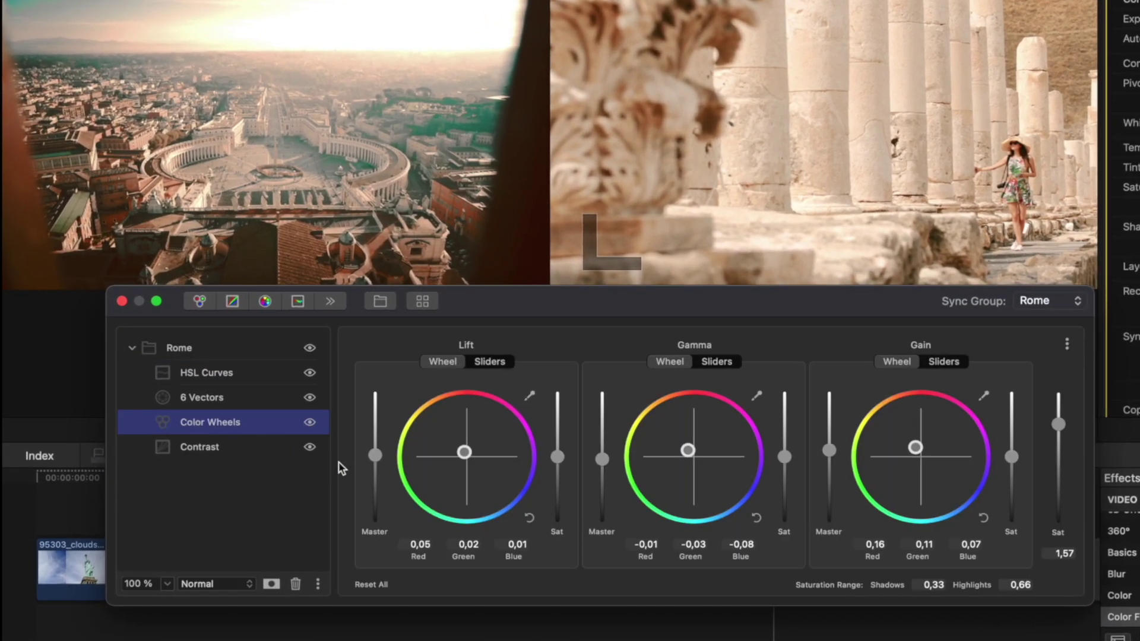
left_click_drag(379, 464, 378, 468)
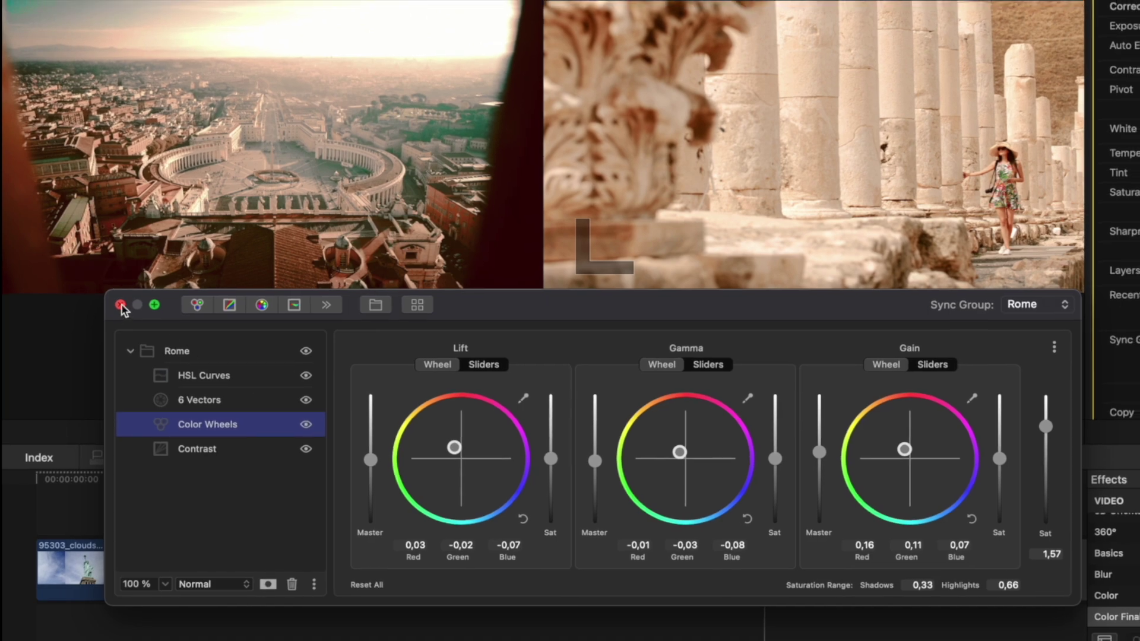
left_click(123, 301)
Step: Open the last Rome clip's layers to check its synced lift values
key("Down")
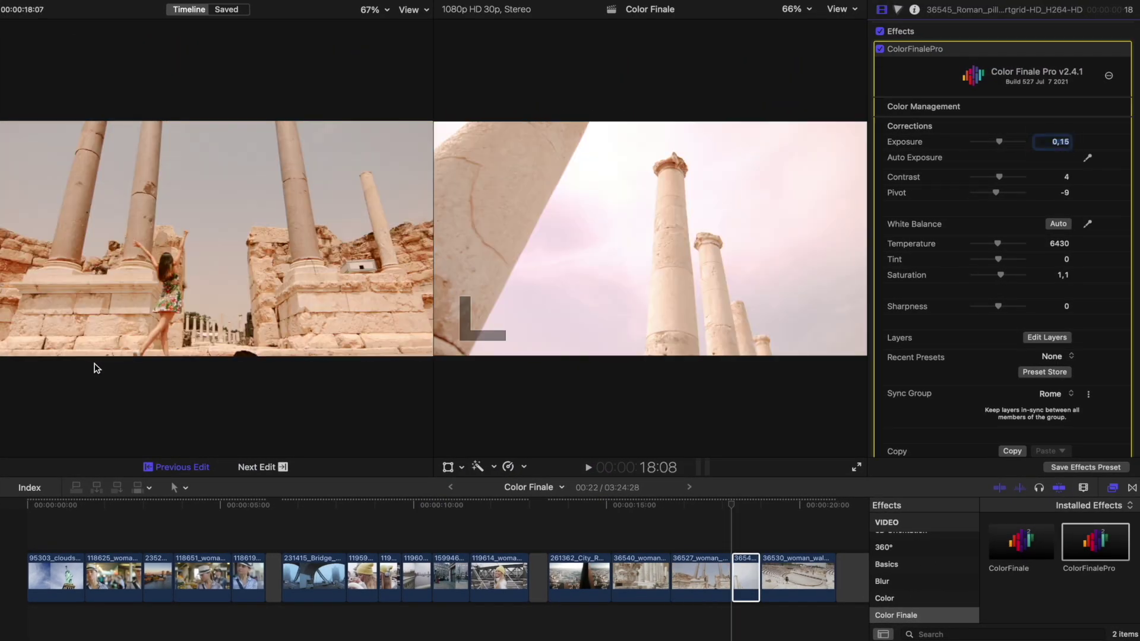
key("Down")
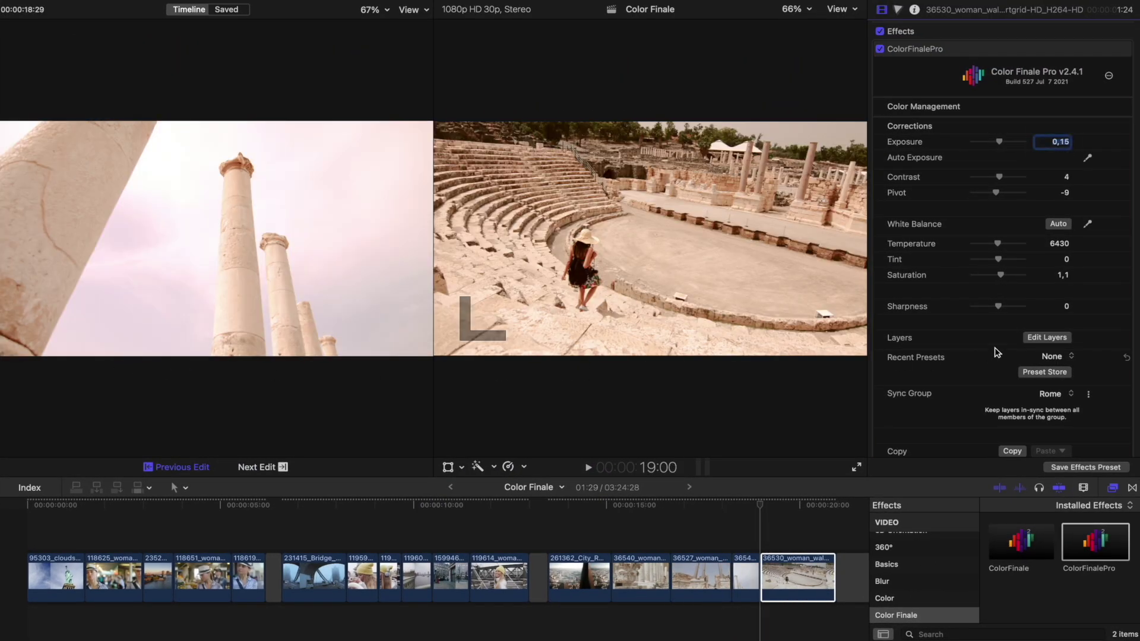
left_click(1030, 341)
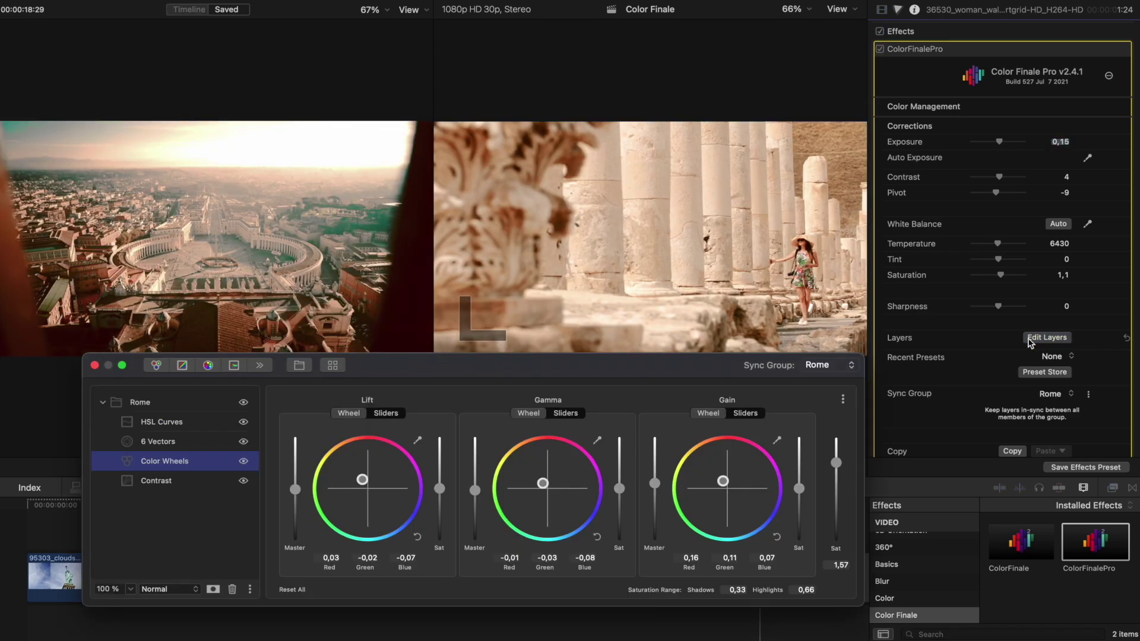